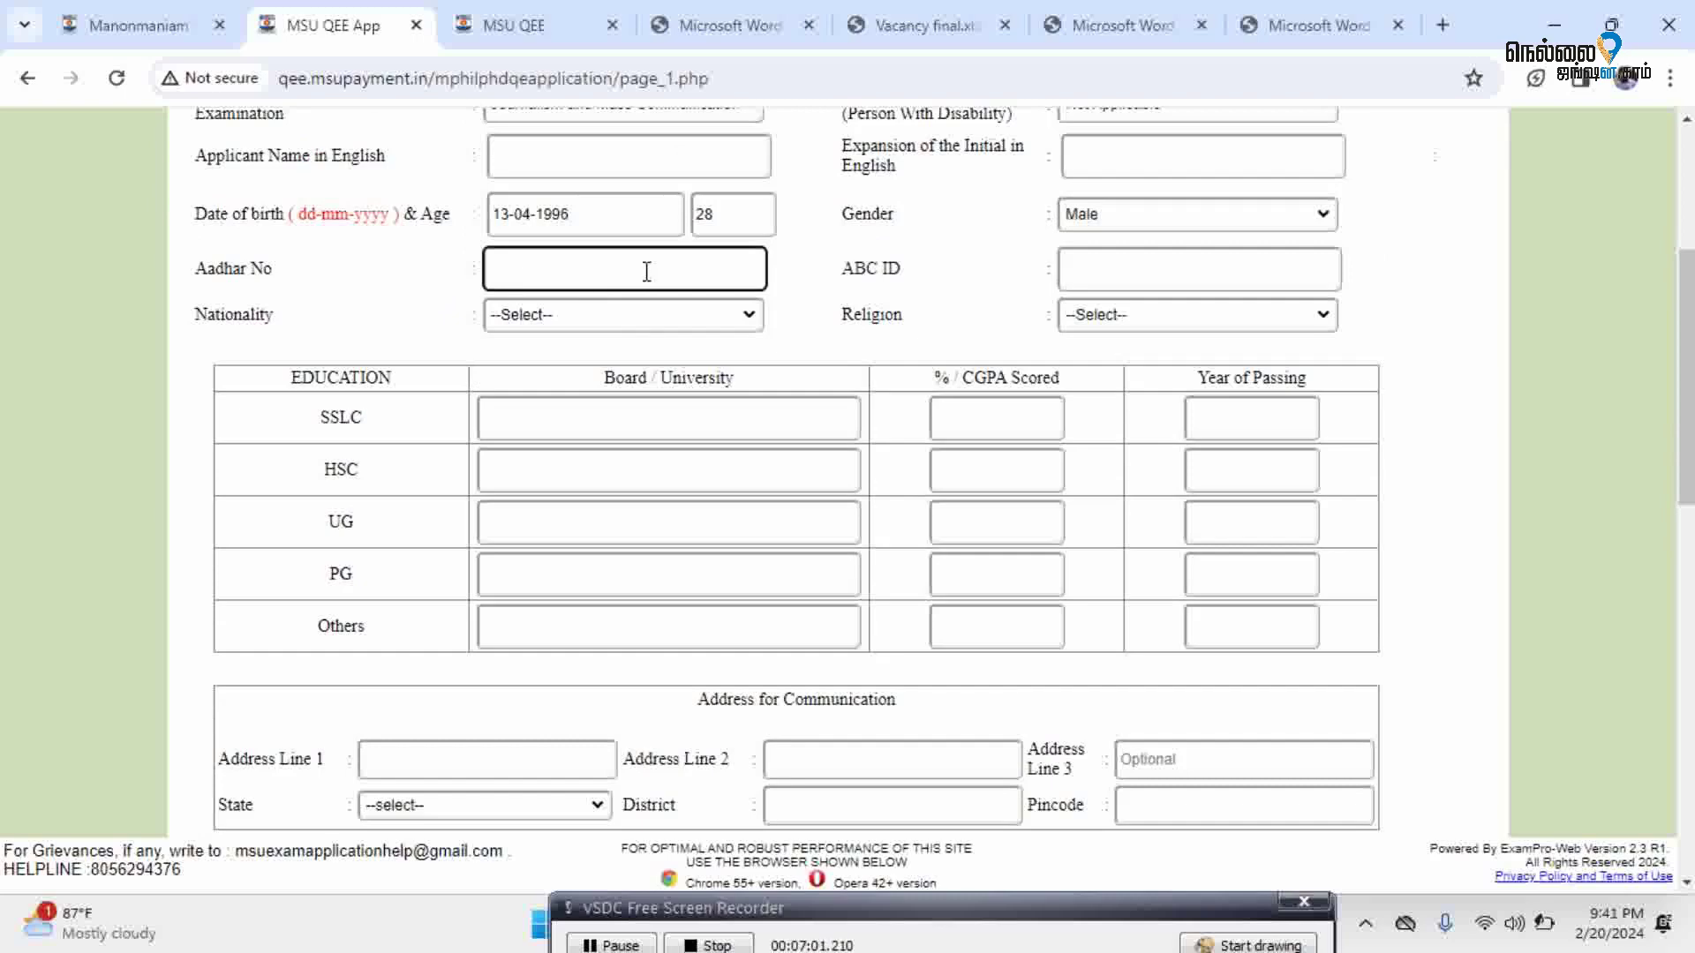
Set the applicant's nationality to Indian and religion to Hindu.
{"action": "left_click", "coordinate": [1106, 273]}
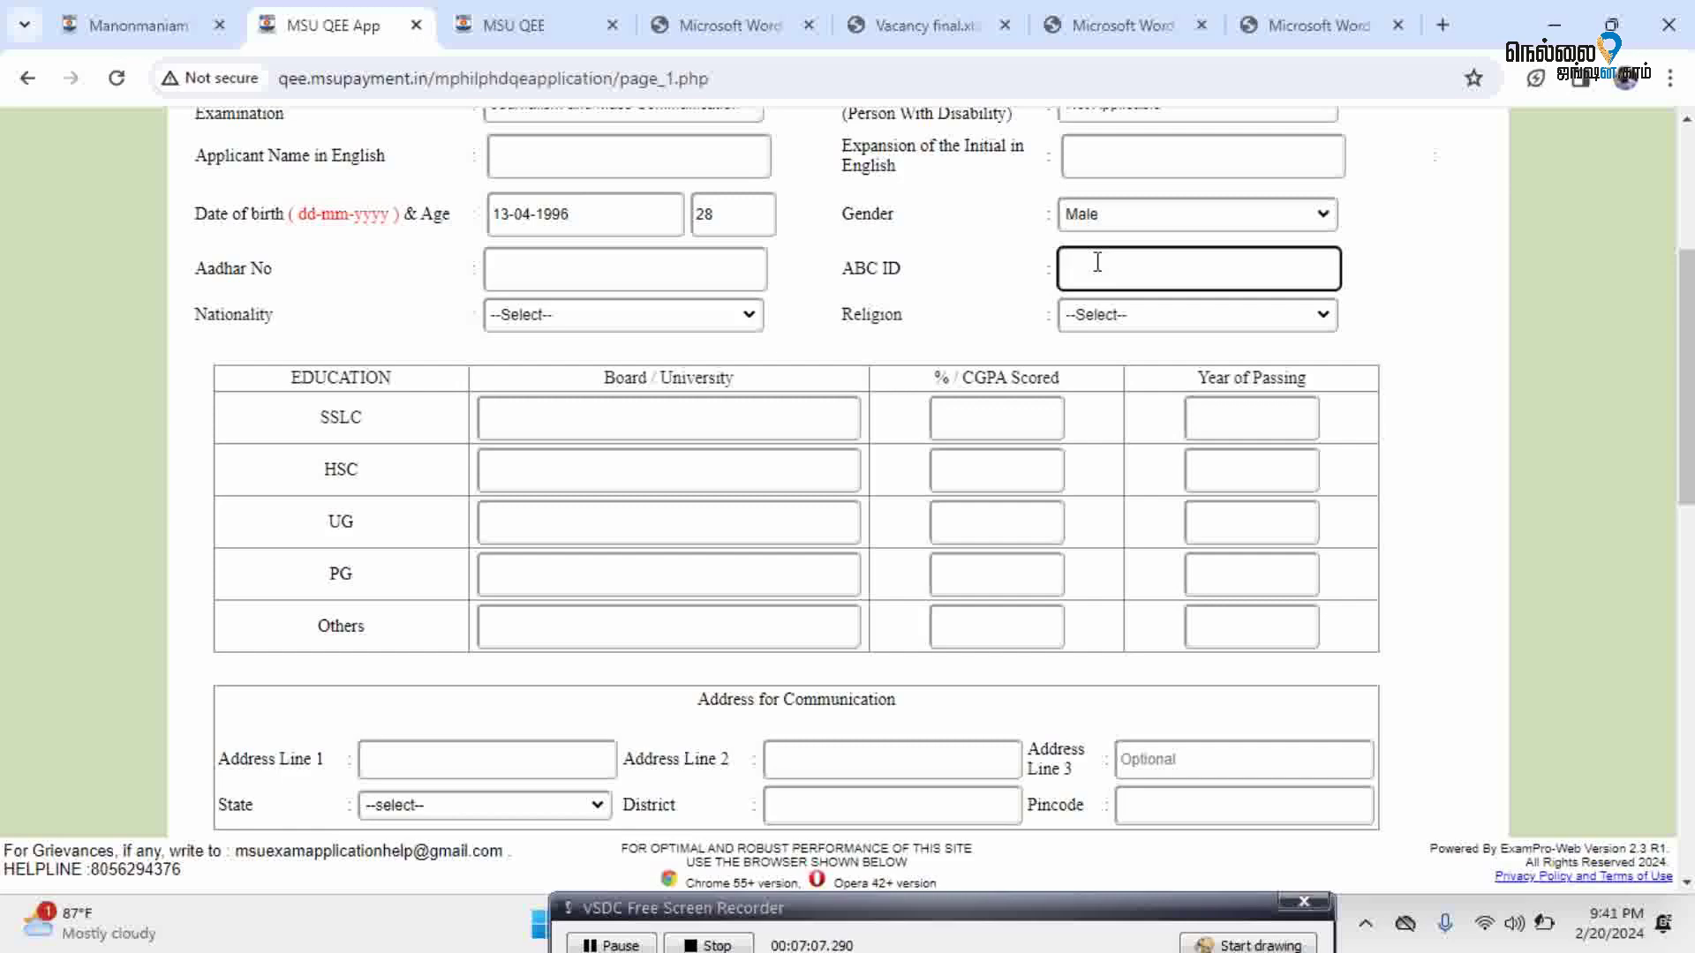
{"action": "left_click", "coordinate": [703, 316]}
{"action": "left_click", "coordinate": [698, 362]}
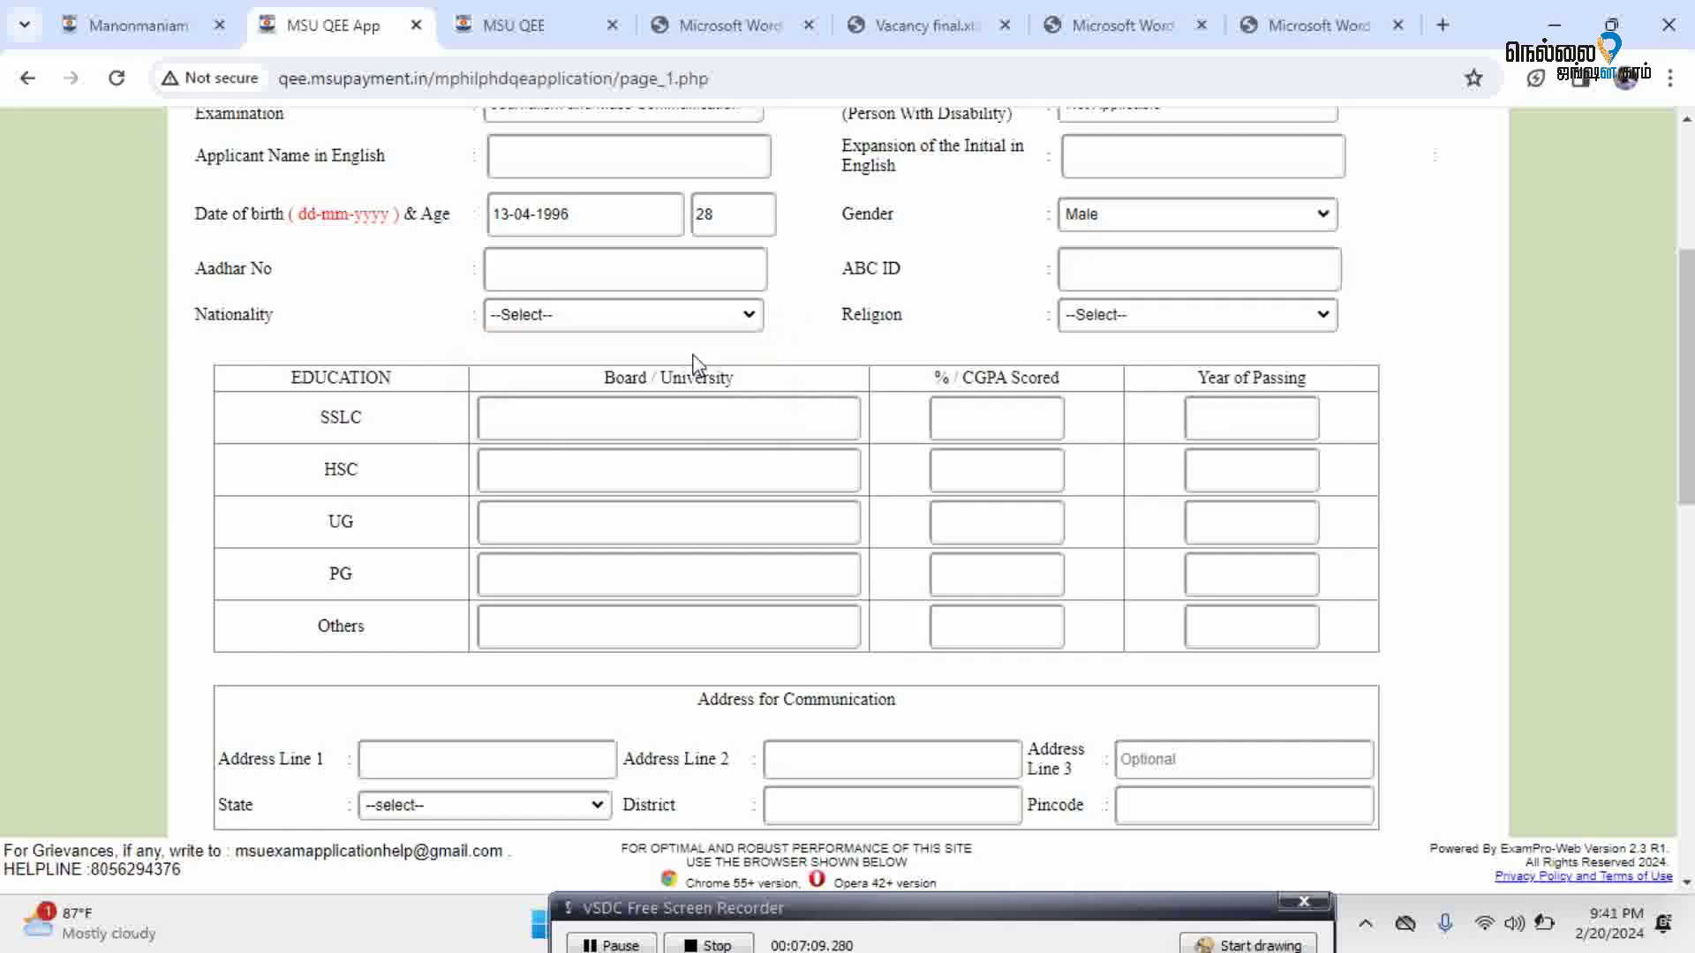
{"action": "left_click", "coordinate": [1089, 320]}
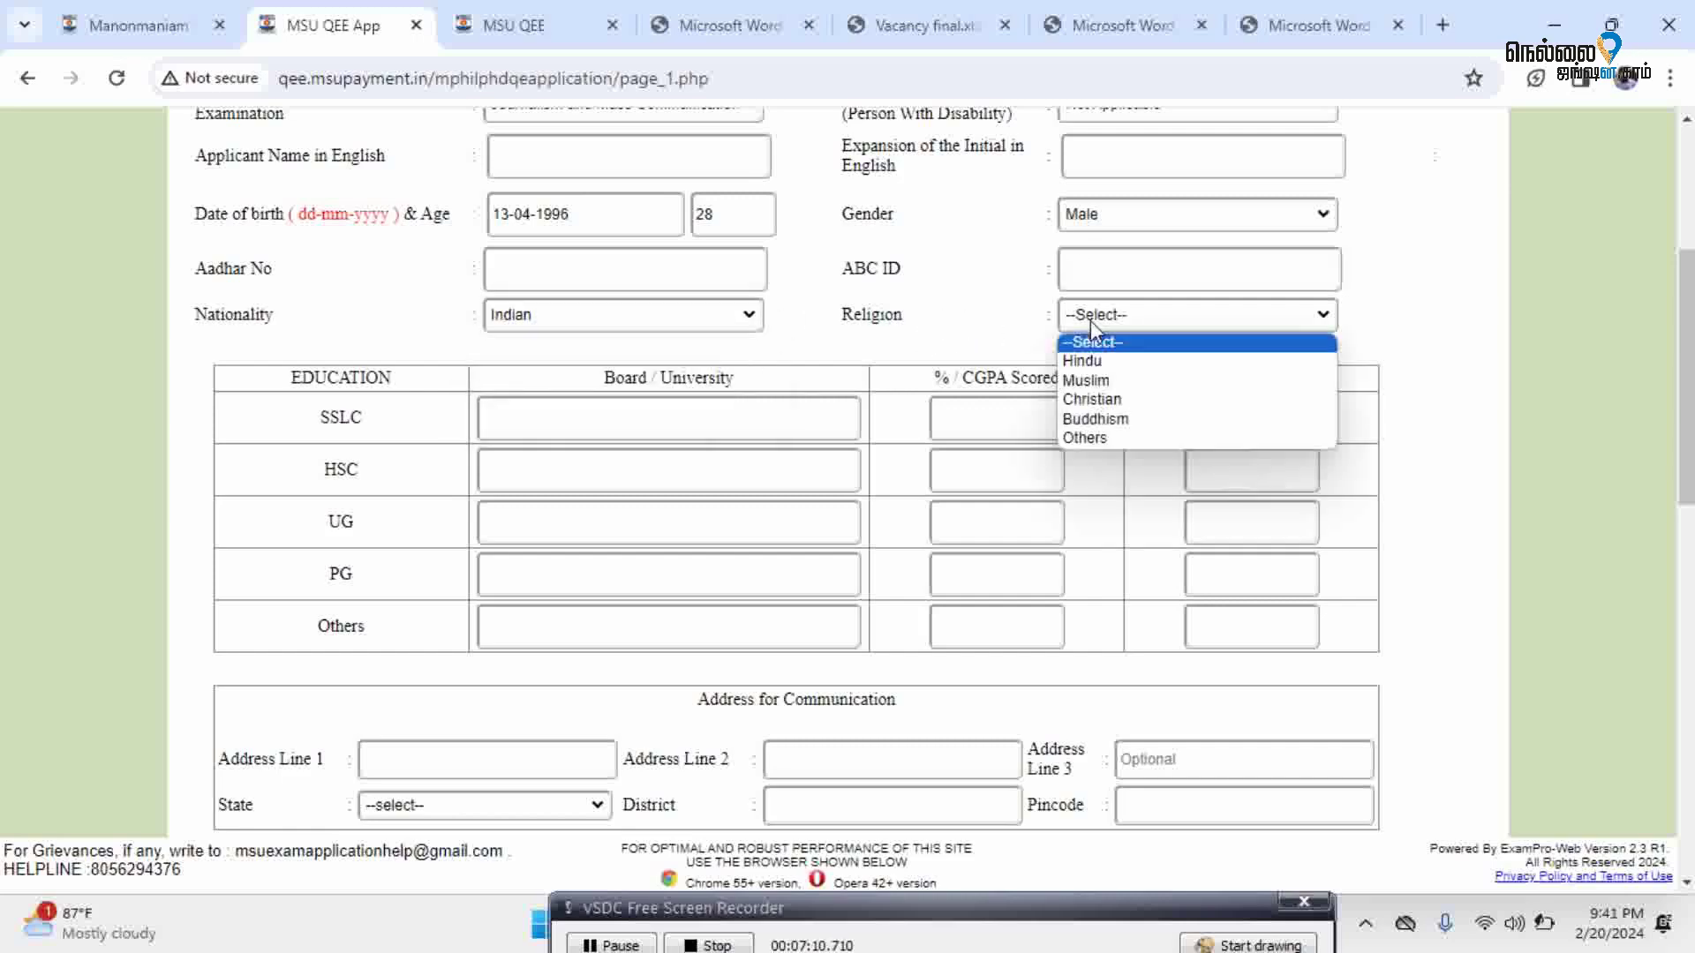
{"action": "left_click", "coordinate": [1123, 364]}
Examine the education table's board or university, percentage or CGPA and year of passing fields for SSLC through Others.
{"action": "scroll", "coordinate": [872, 497], "scroll_direction": "down", "scroll_amount": 3}
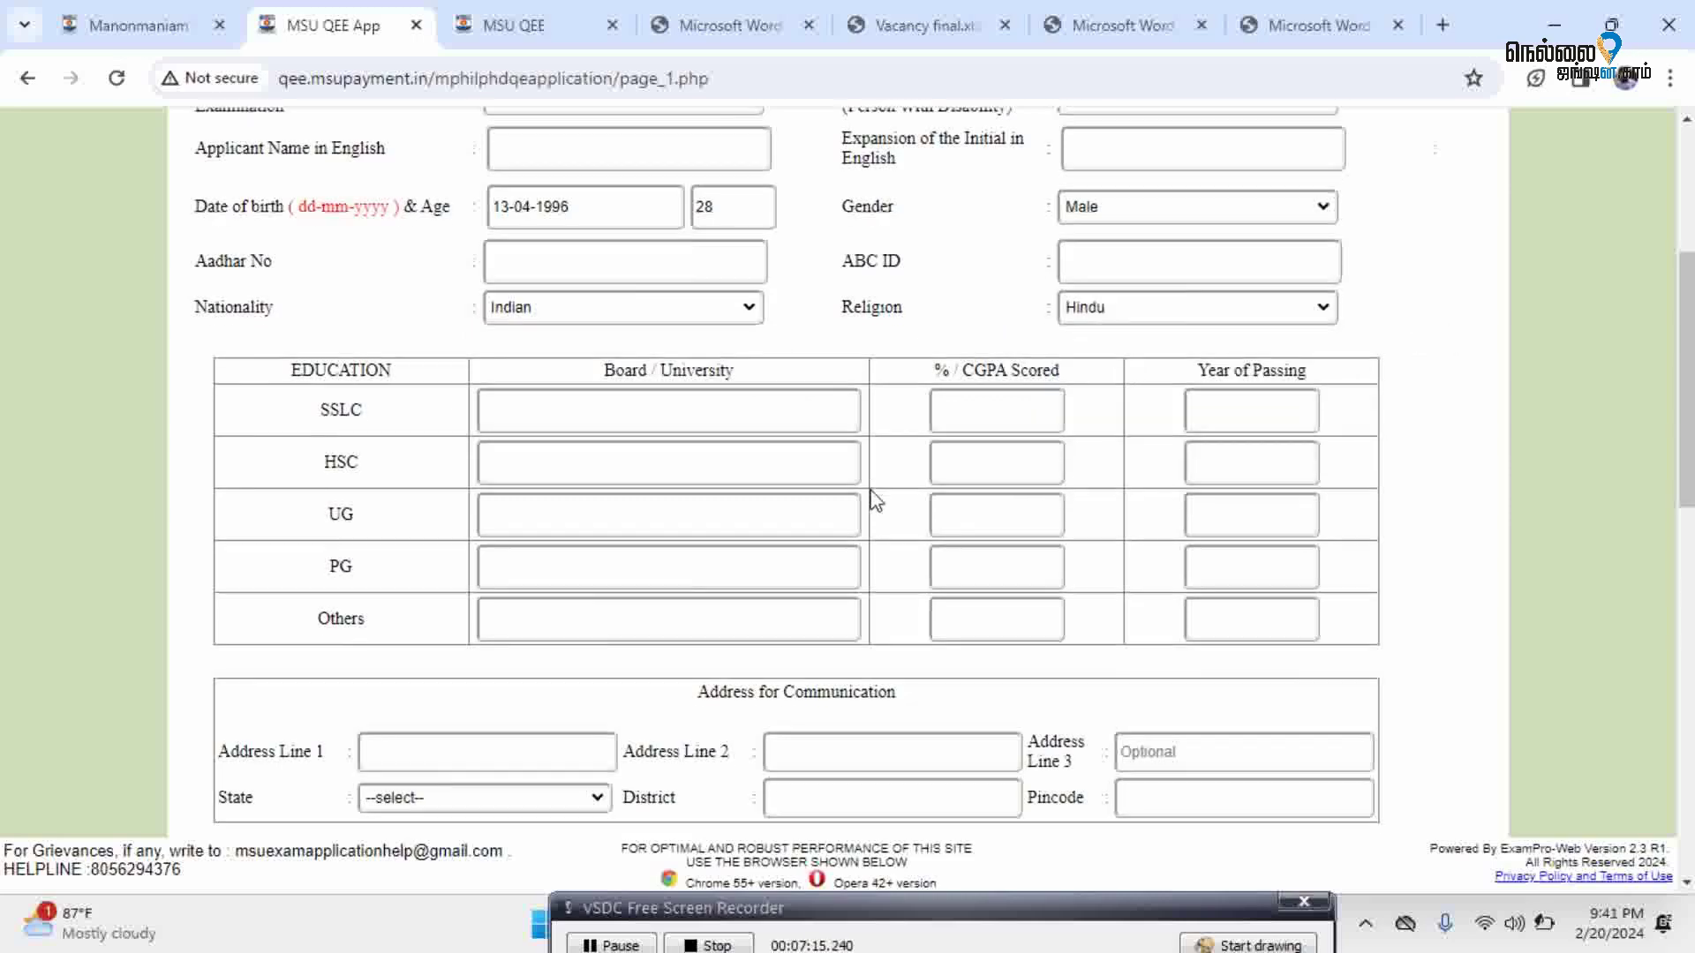
{"action": "scroll", "coordinate": [872, 497], "scroll_direction": "up", "scroll_amount": 1}
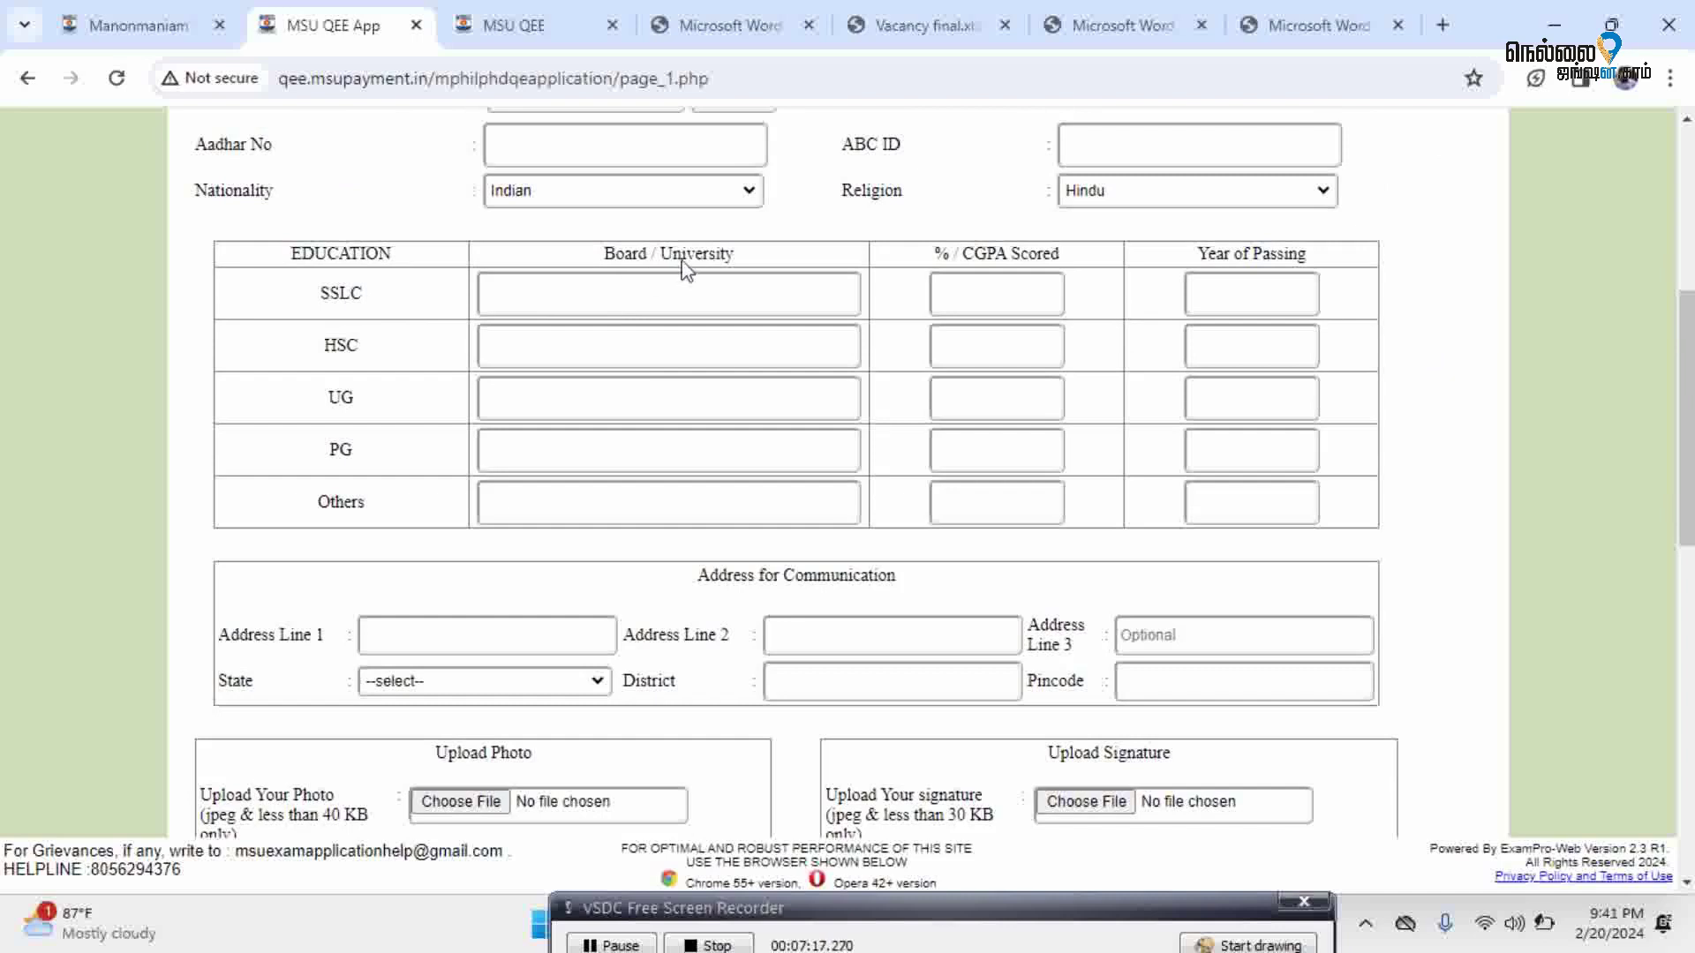
{"action": "left_click", "coordinate": [736, 297]}
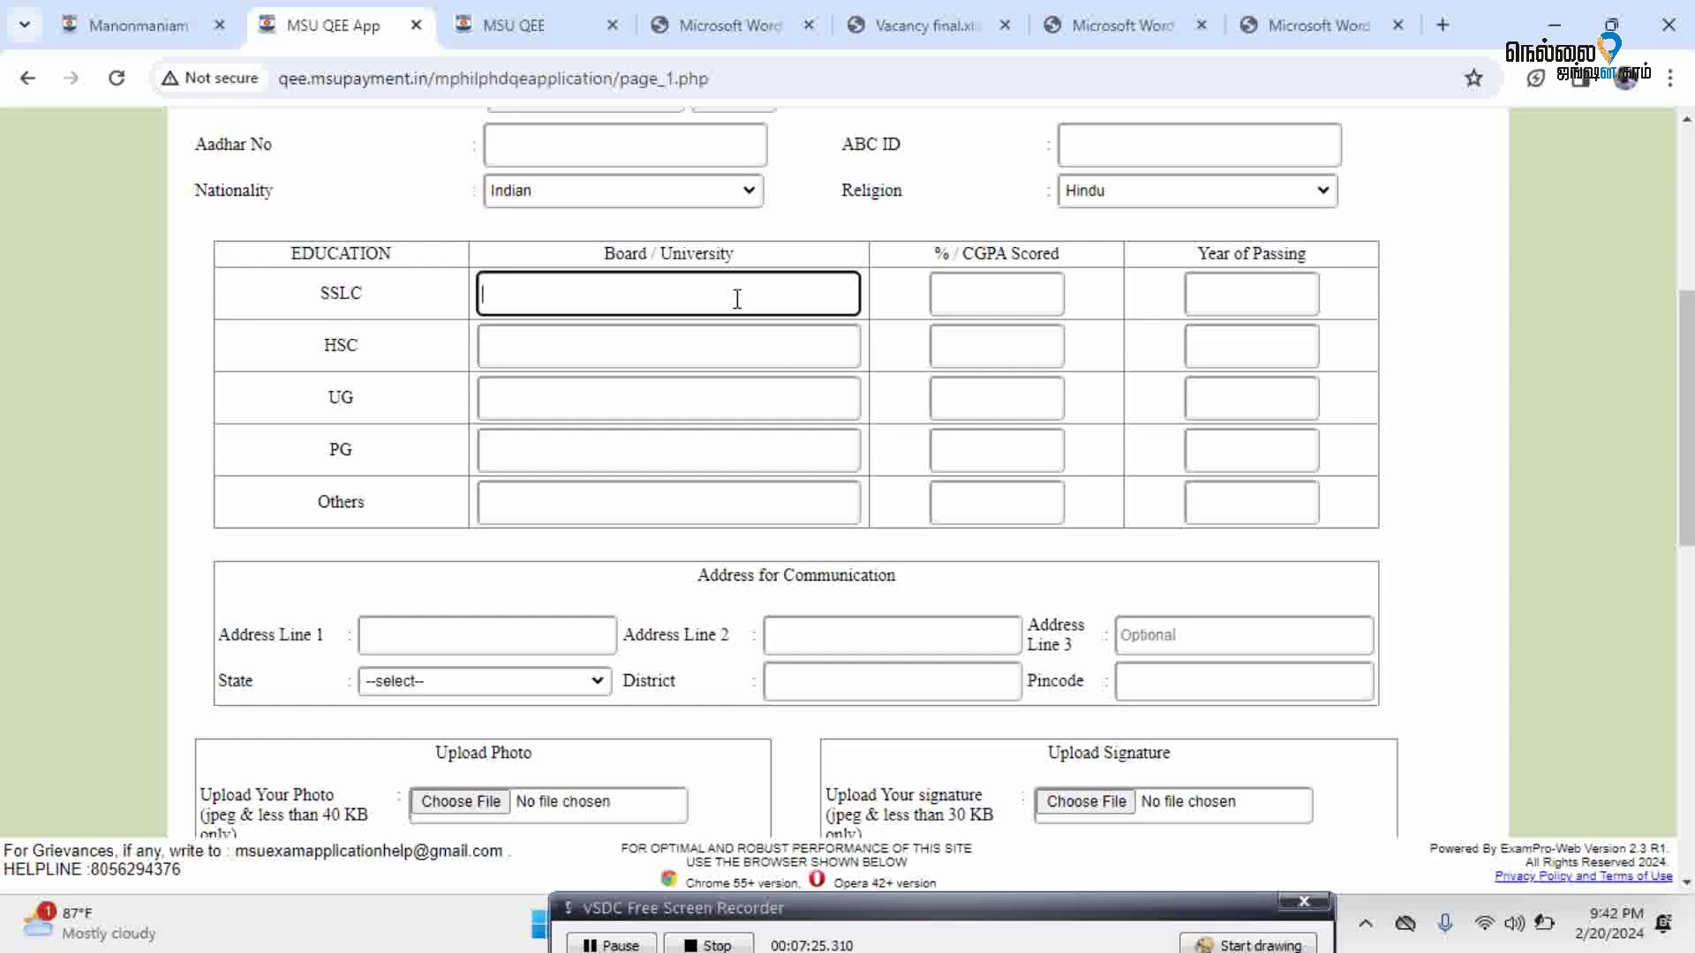
{"action": "left_click", "coordinate": [952, 308]}
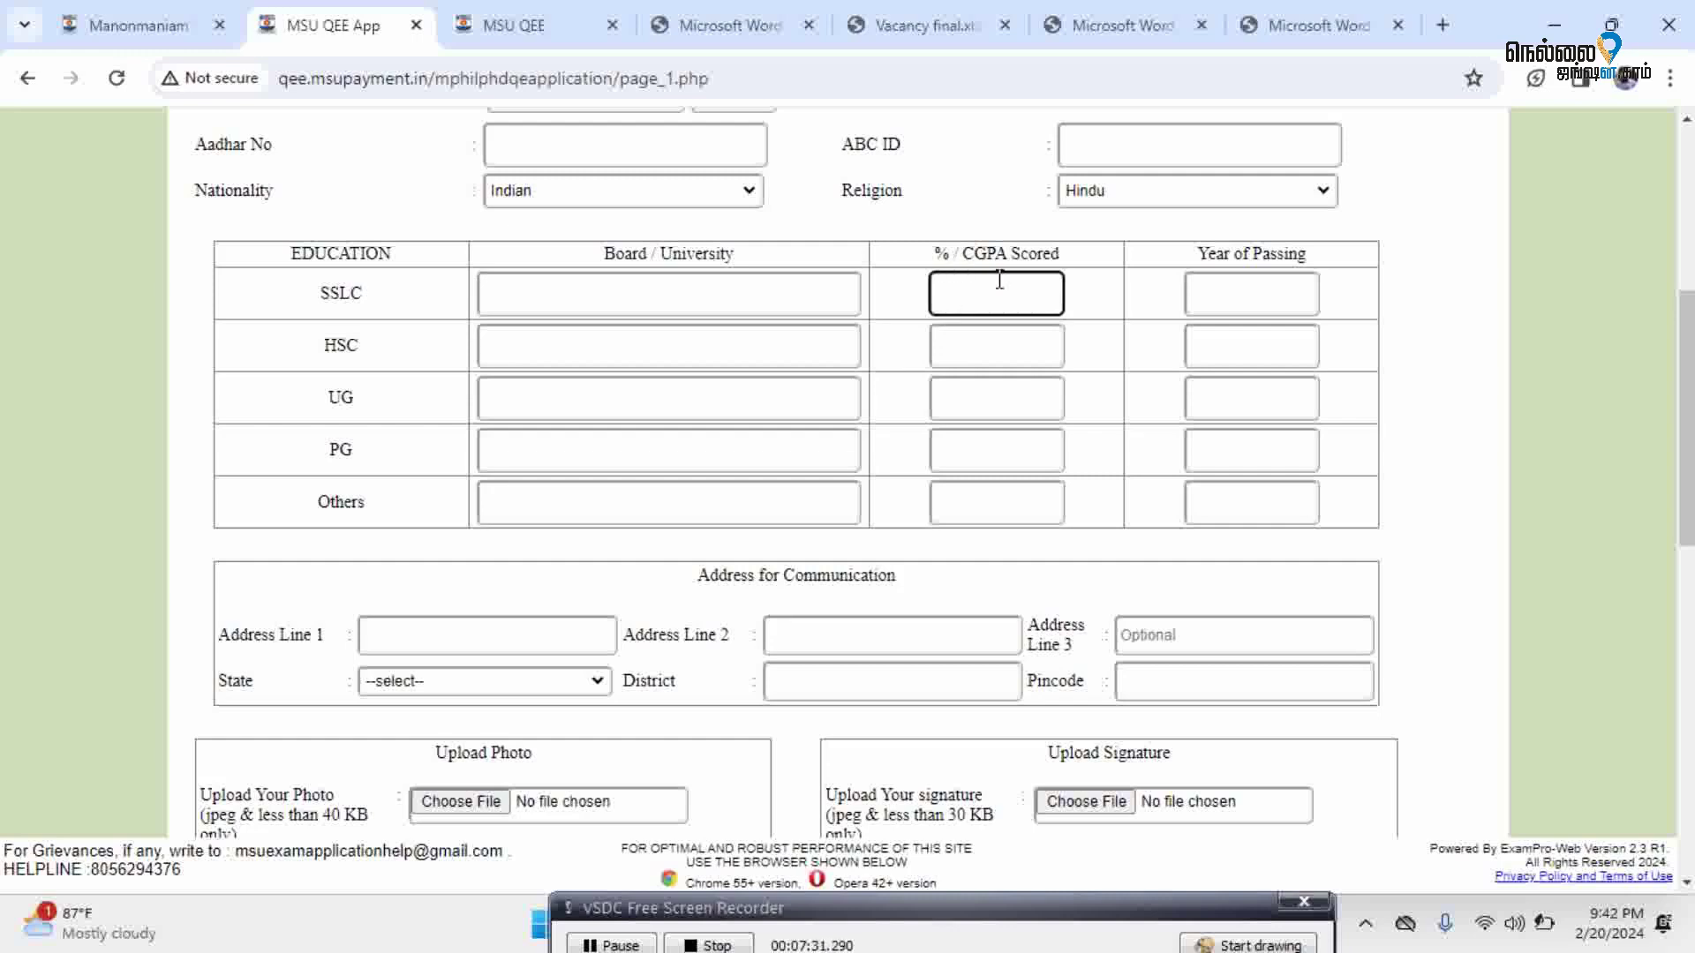
{"action": "left_click", "coordinate": [1271, 291]}
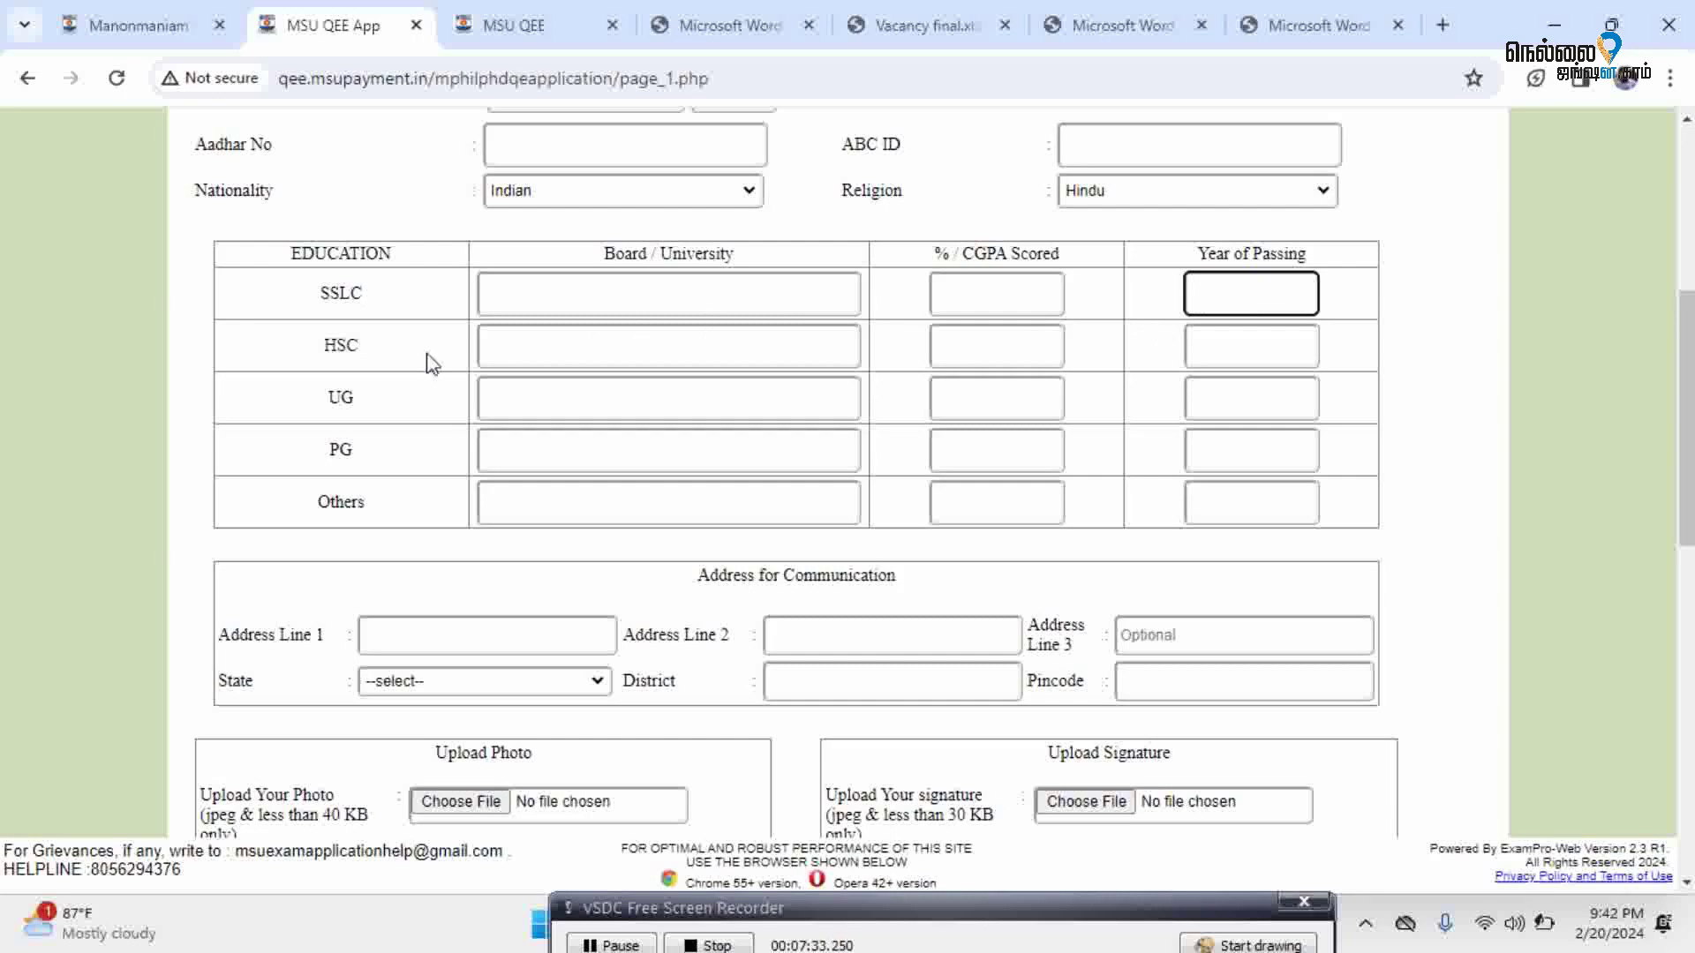
{"action": "left_click", "coordinate": [392, 357]}
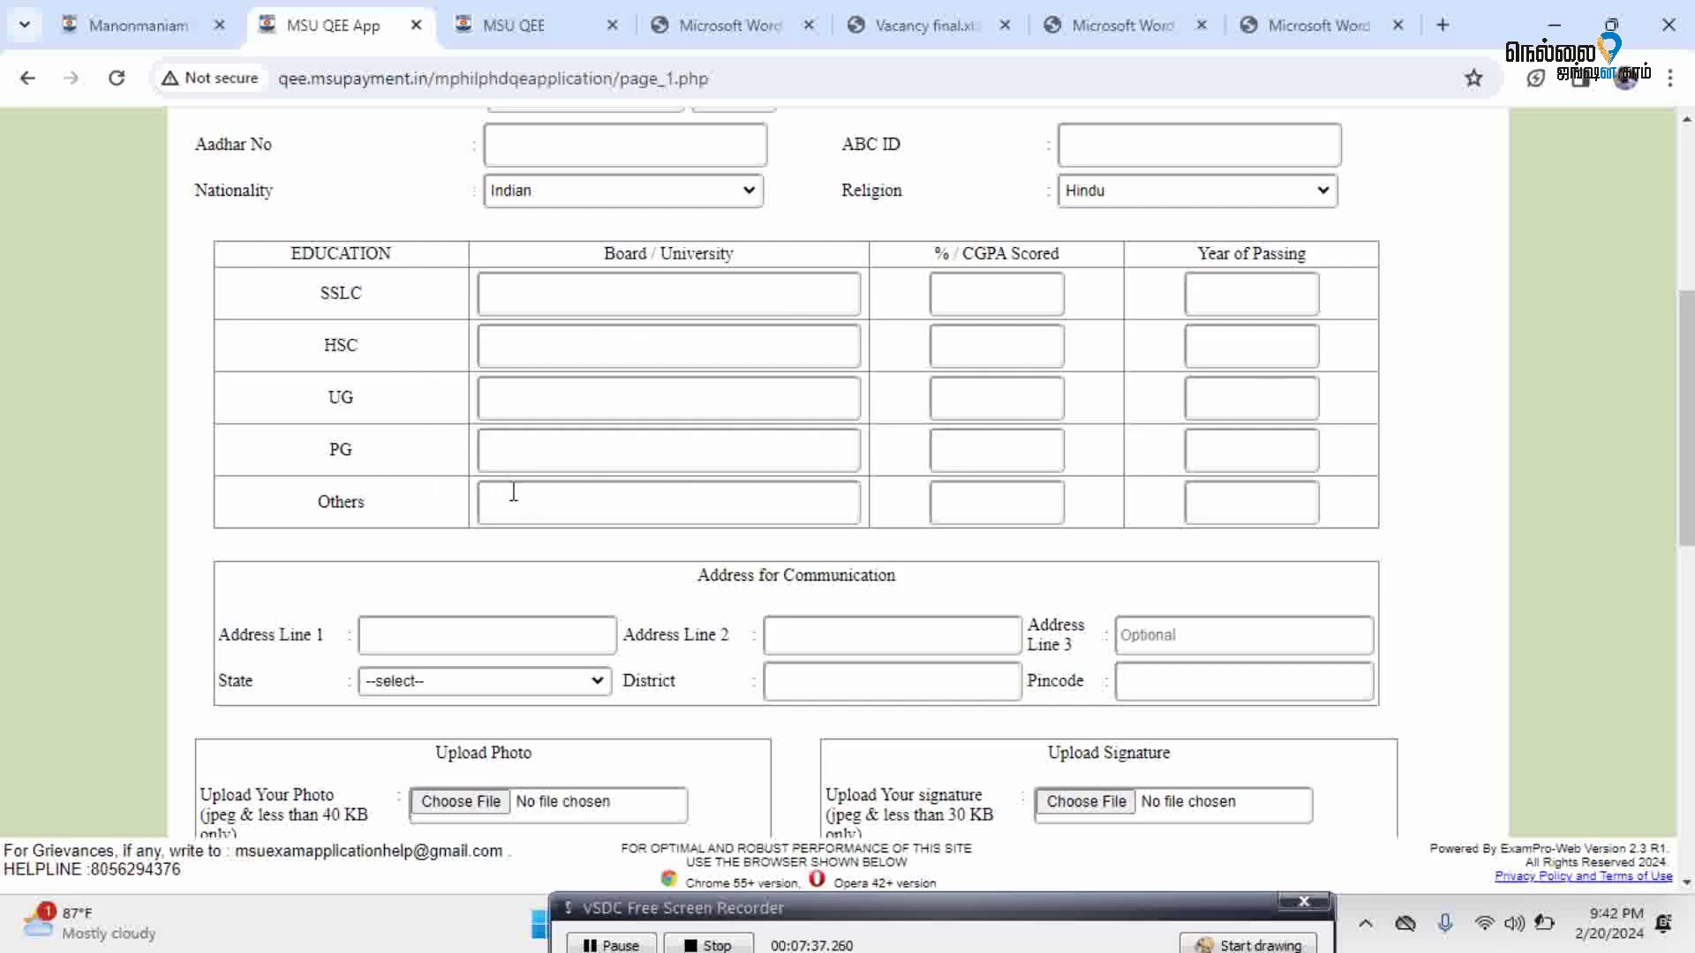
{"action": "left_click", "coordinate": [674, 494]}
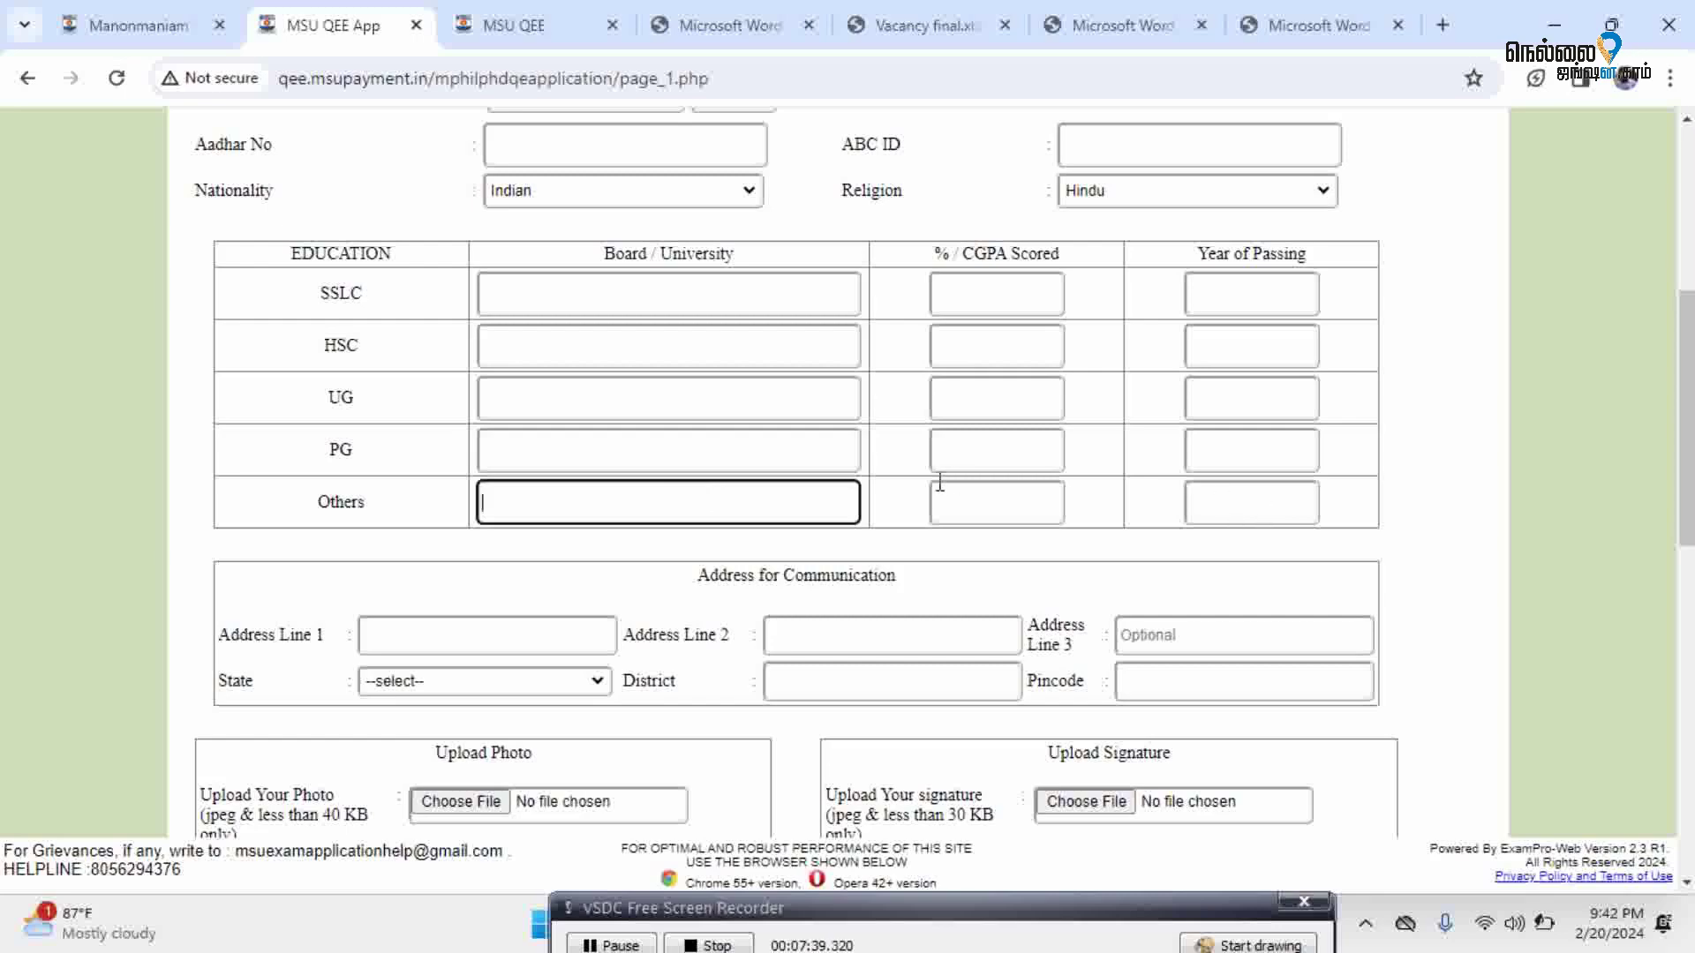
Set the communication address's state to Tamil Nadu and its district to Thoothukudi.
{"action": "scroll", "coordinate": [940, 481], "scroll_direction": "down", "scroll_amount": 2}
{"action": "scroll", "coordinate": [940, 481], "scroll_direction": "down", "scroll_amount": 3}
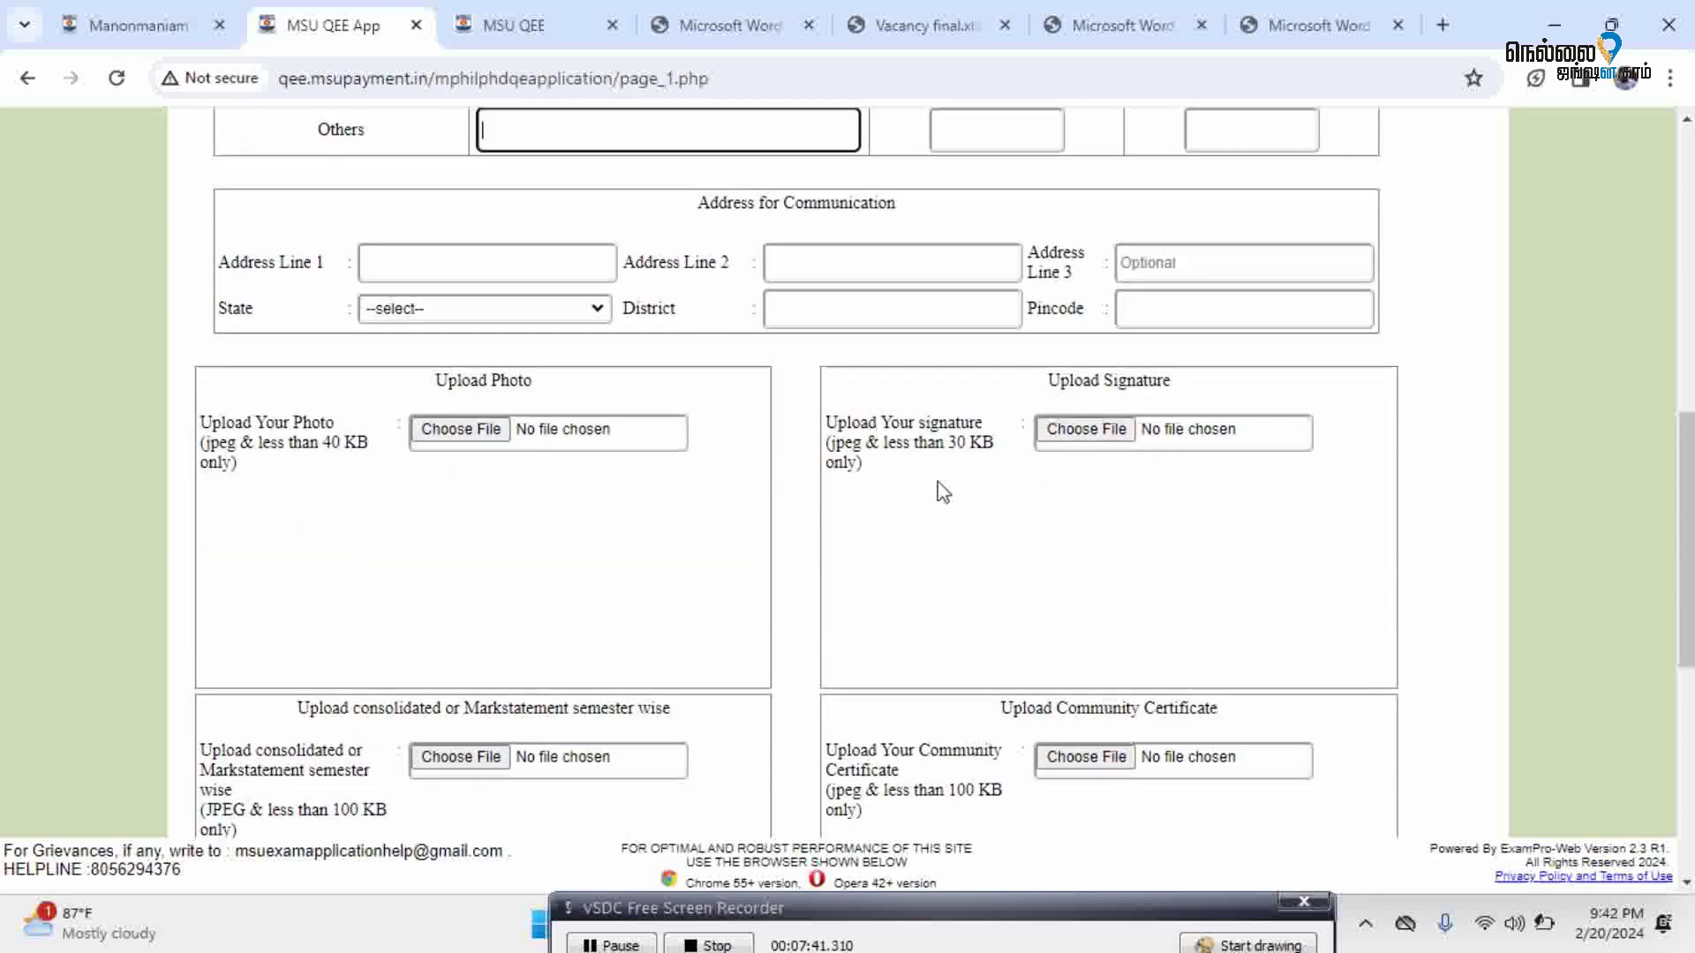
{"action": "left_click", "coordinate": [459, 262]}
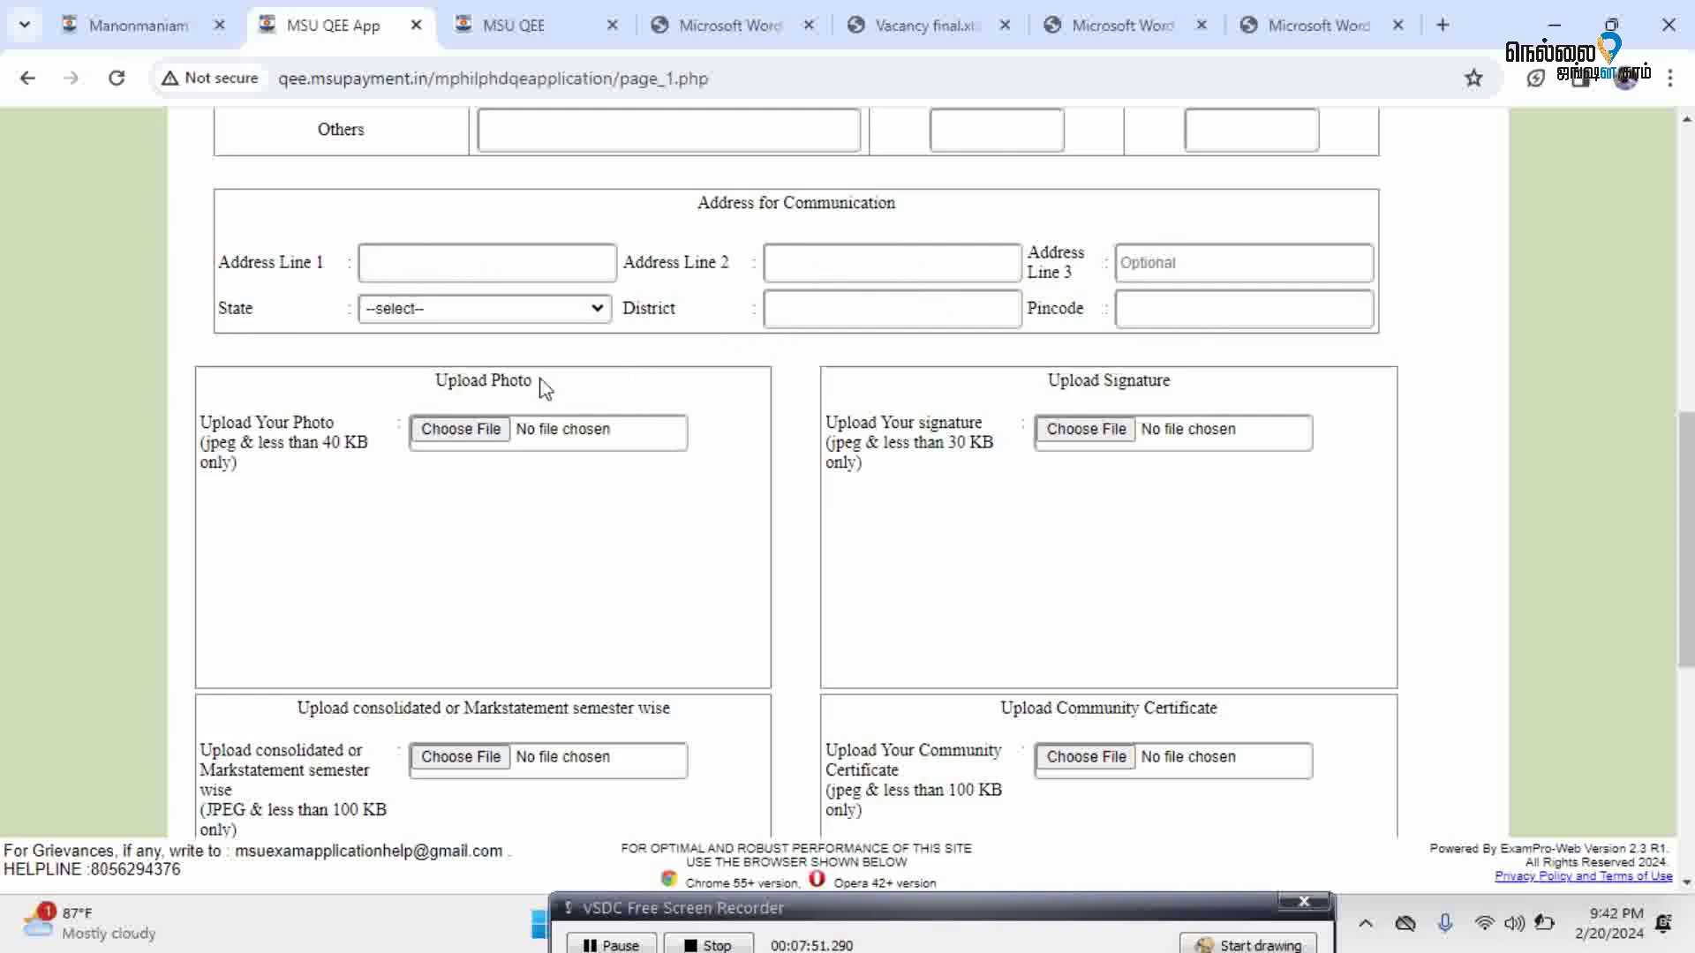
{"action": "left_click", "coordinate": [473, 309]}
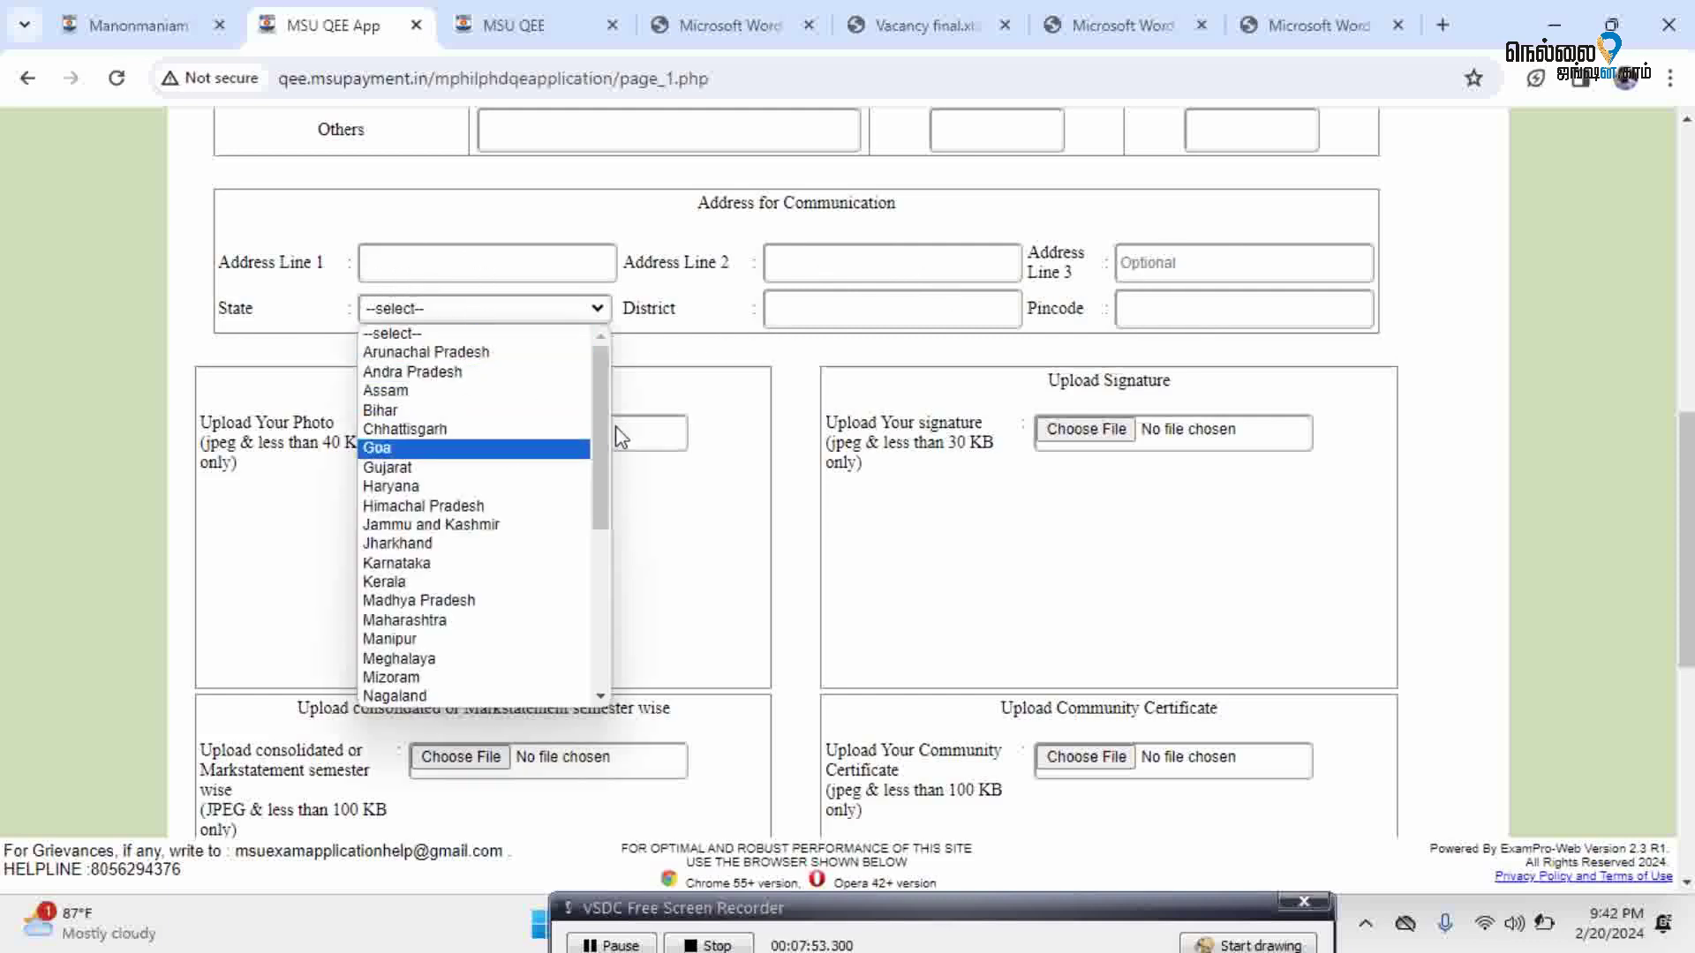
{"action": "left_click_drag", "start_coordinate": [598, 446], "coordinate": [602, 630]}
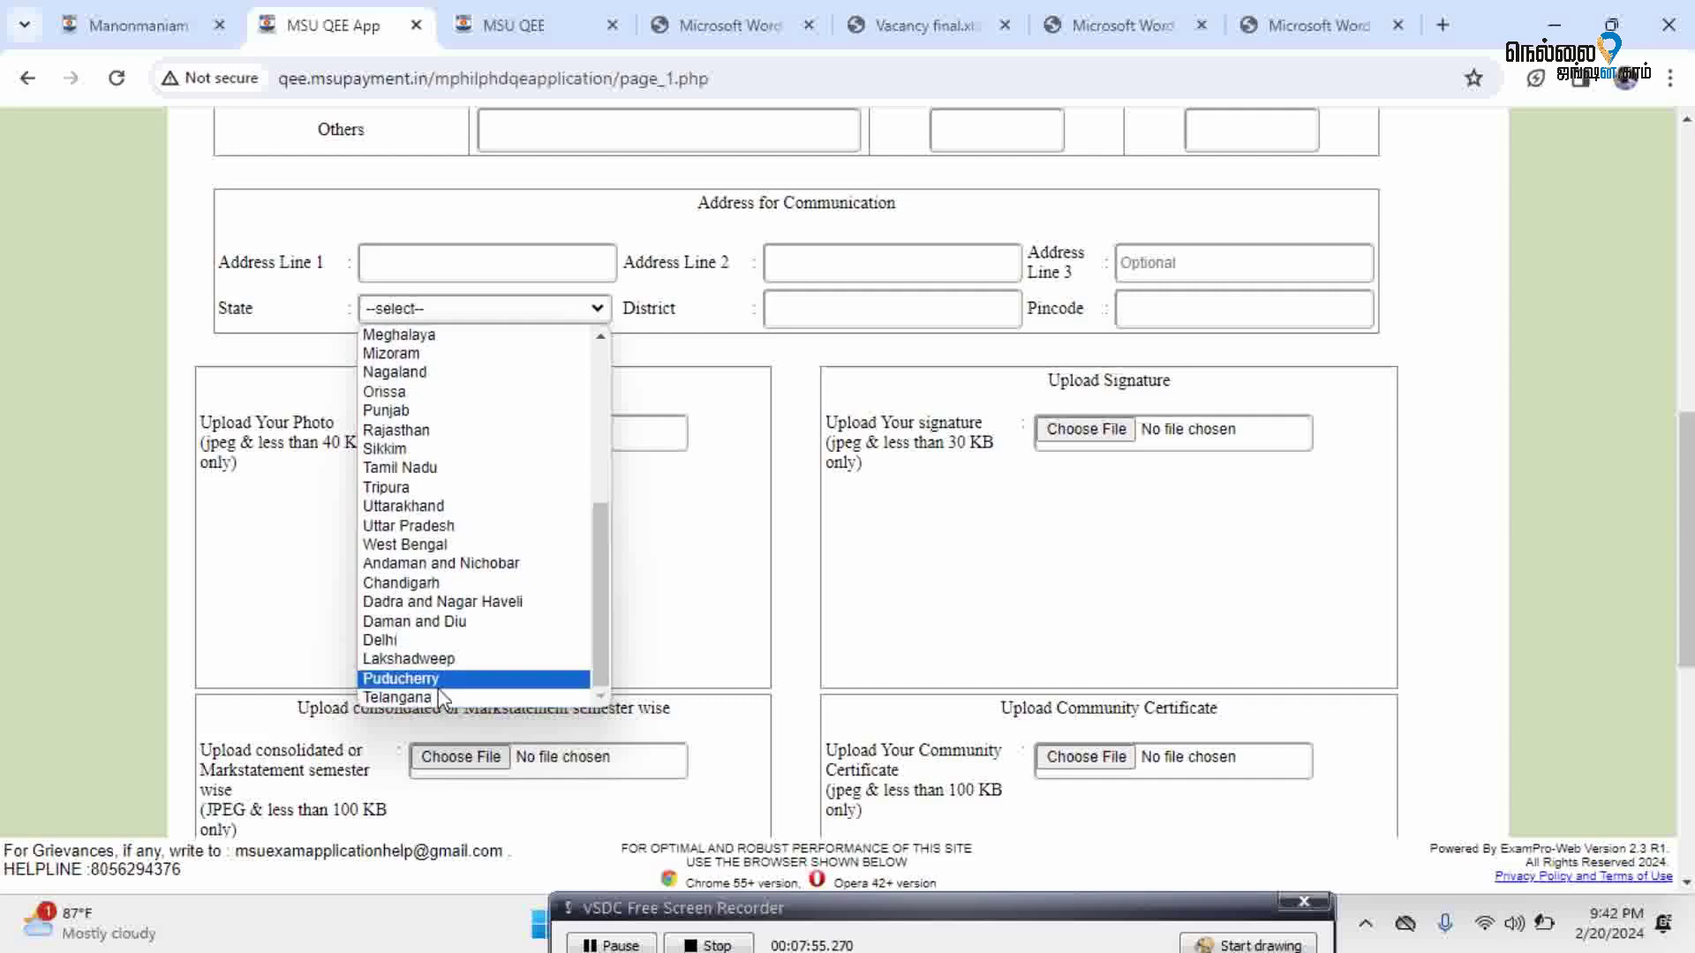
{"action": "left_click", "coordinate": [437, 468]}
{"action": "left_click", "coordinate": [857, 308]}
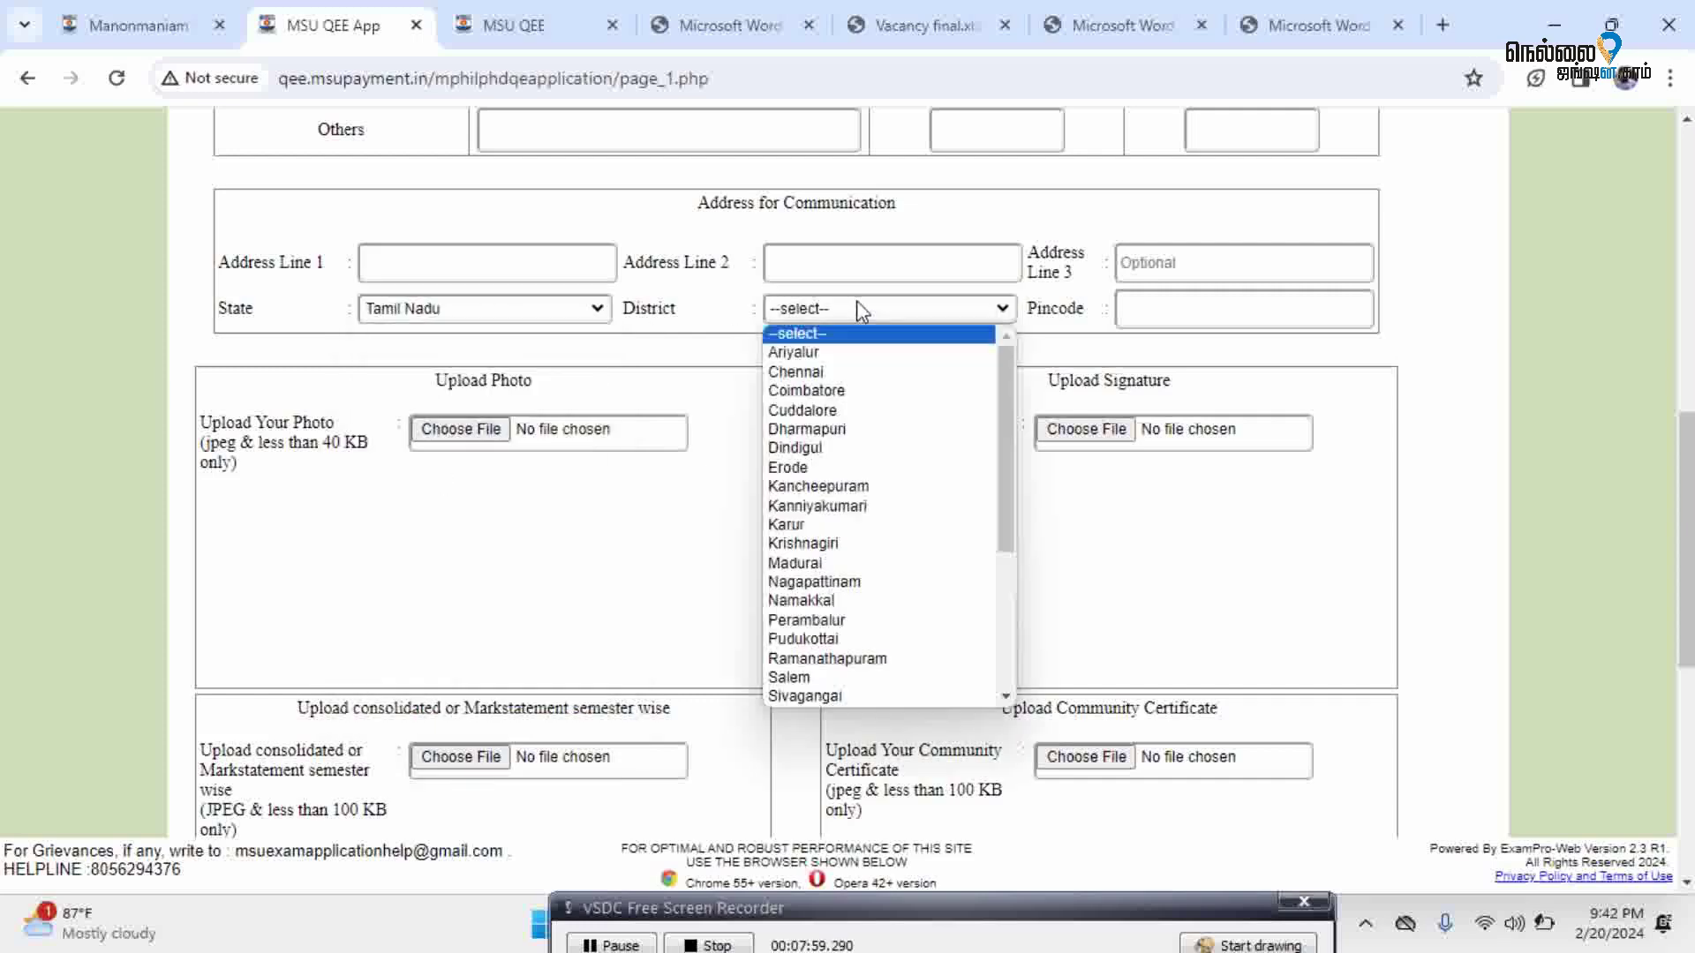
{"action": "left_click_drag", "start_coordinate": [1007, 413], "coordinate": [1024, 639]}
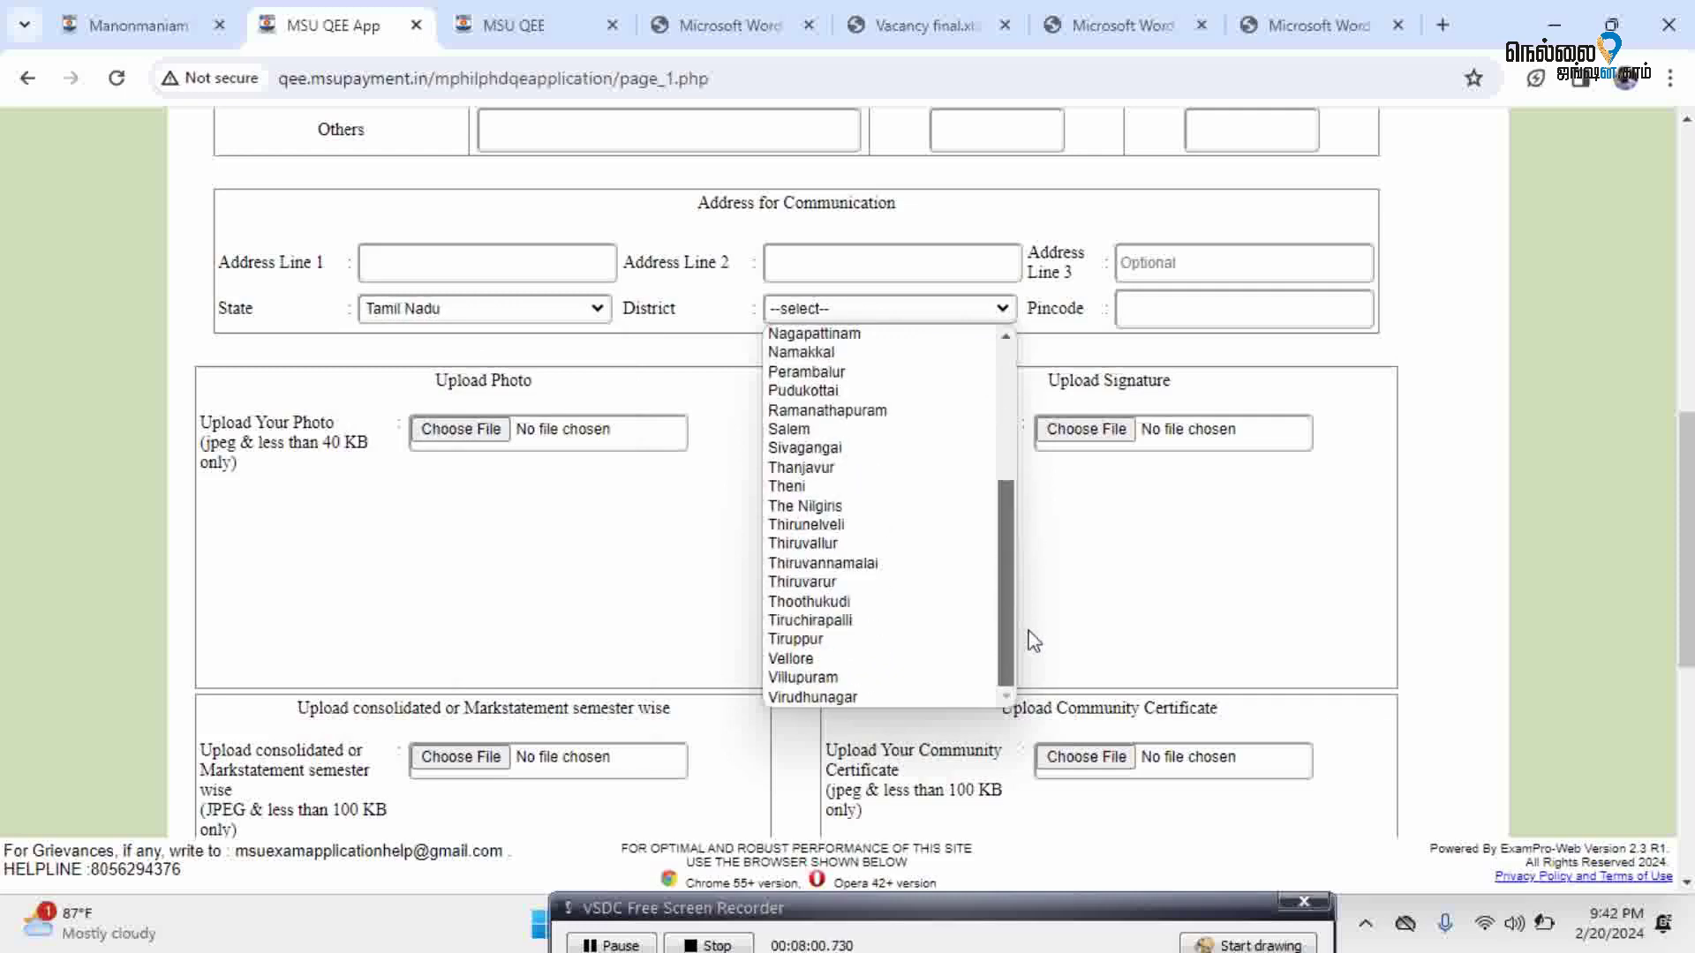
{"action": "left_click", "coordinate": [874, 617]}
{"action": "left_click", "coordinate": [1185, 311]}
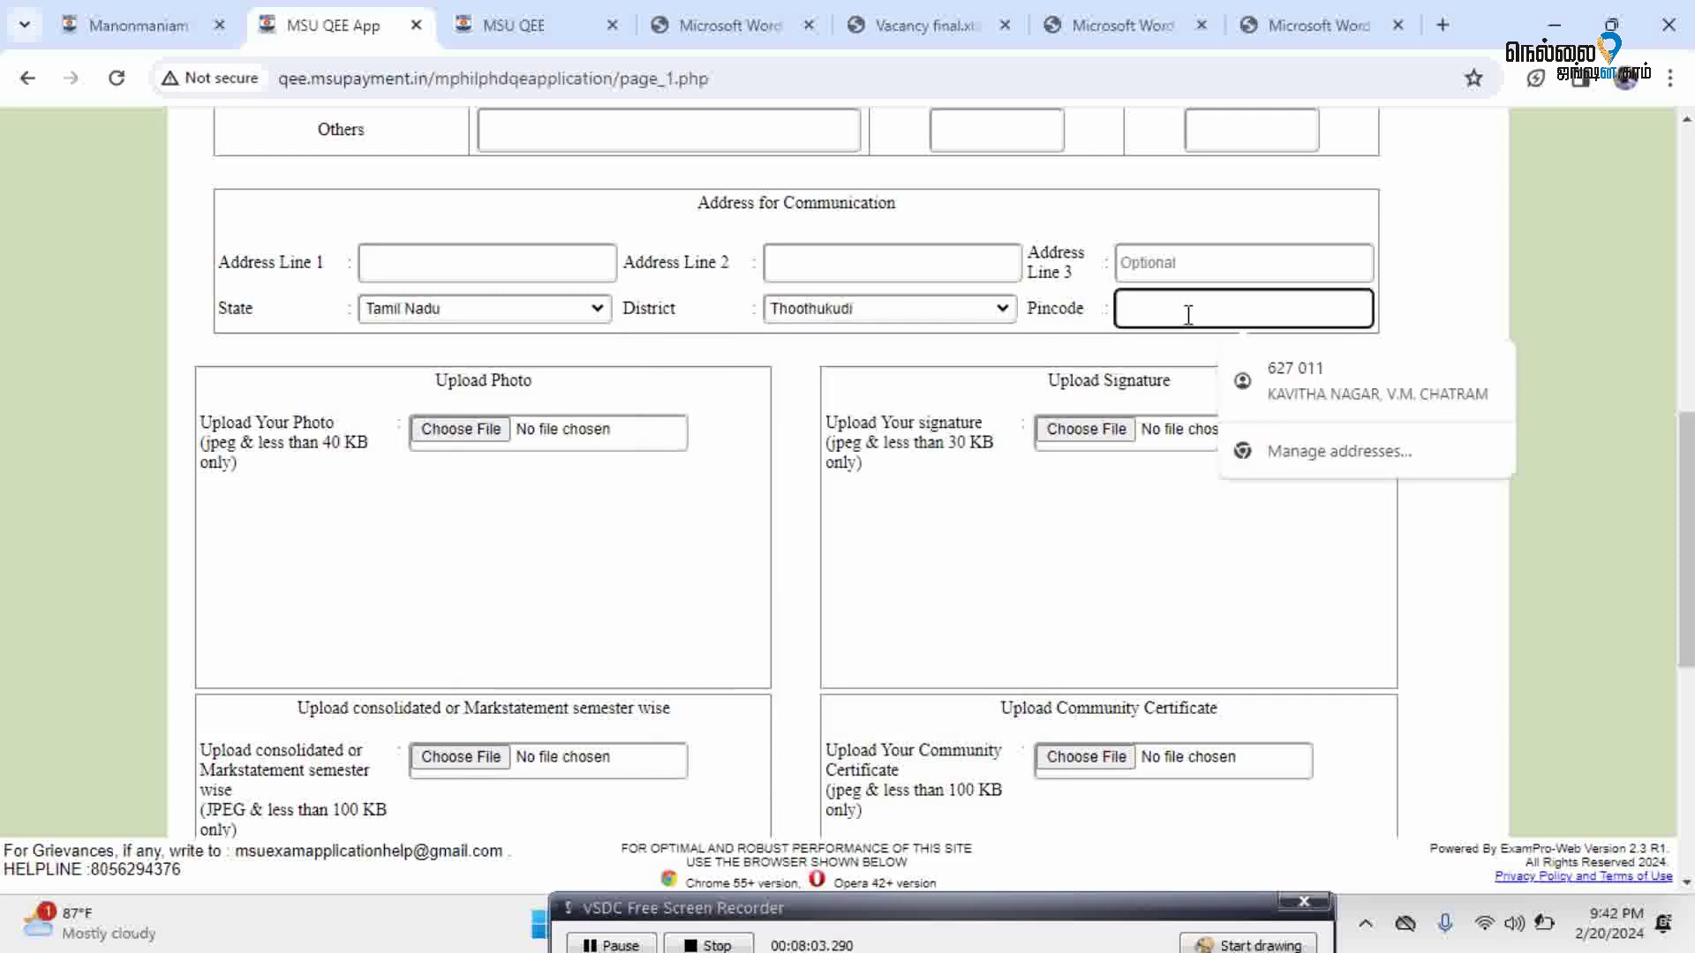
{"action": "left_click", "coordinate": [1104, 375]}
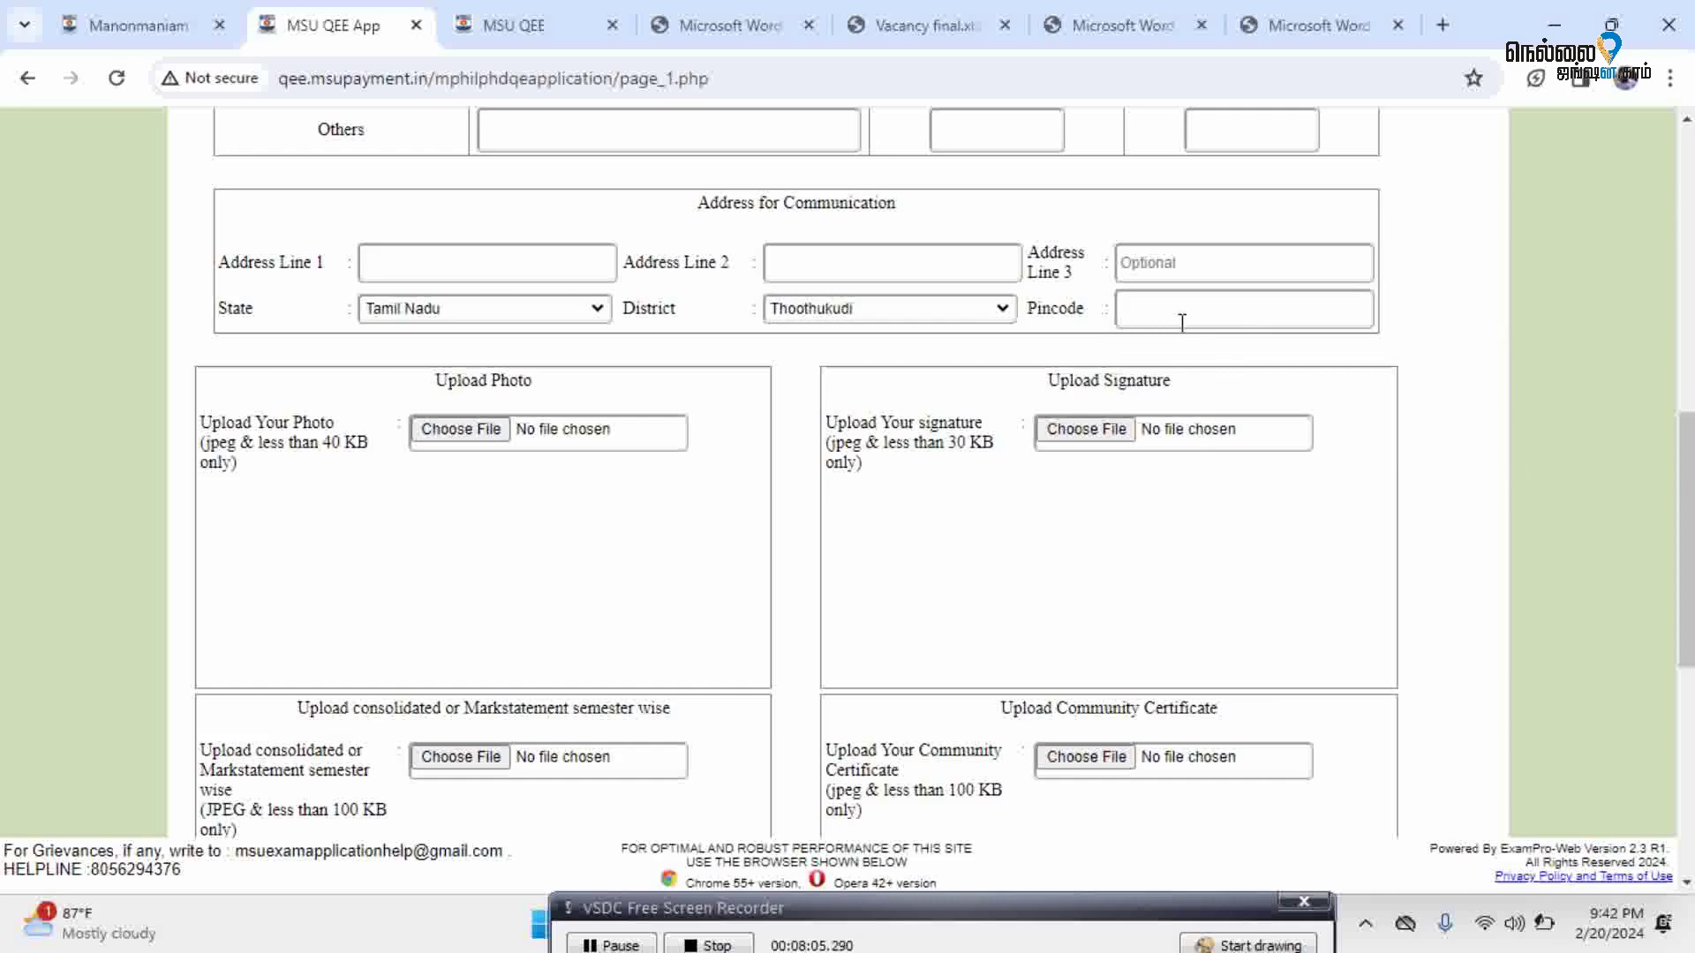
Review the photo, signature, mark statement and community certificate upload requirements, along with the contact fields and declaration.
{"action": "scroll", "coordinate": [984, 420], "scroll_direction": "down", "scroll_amount": 3}
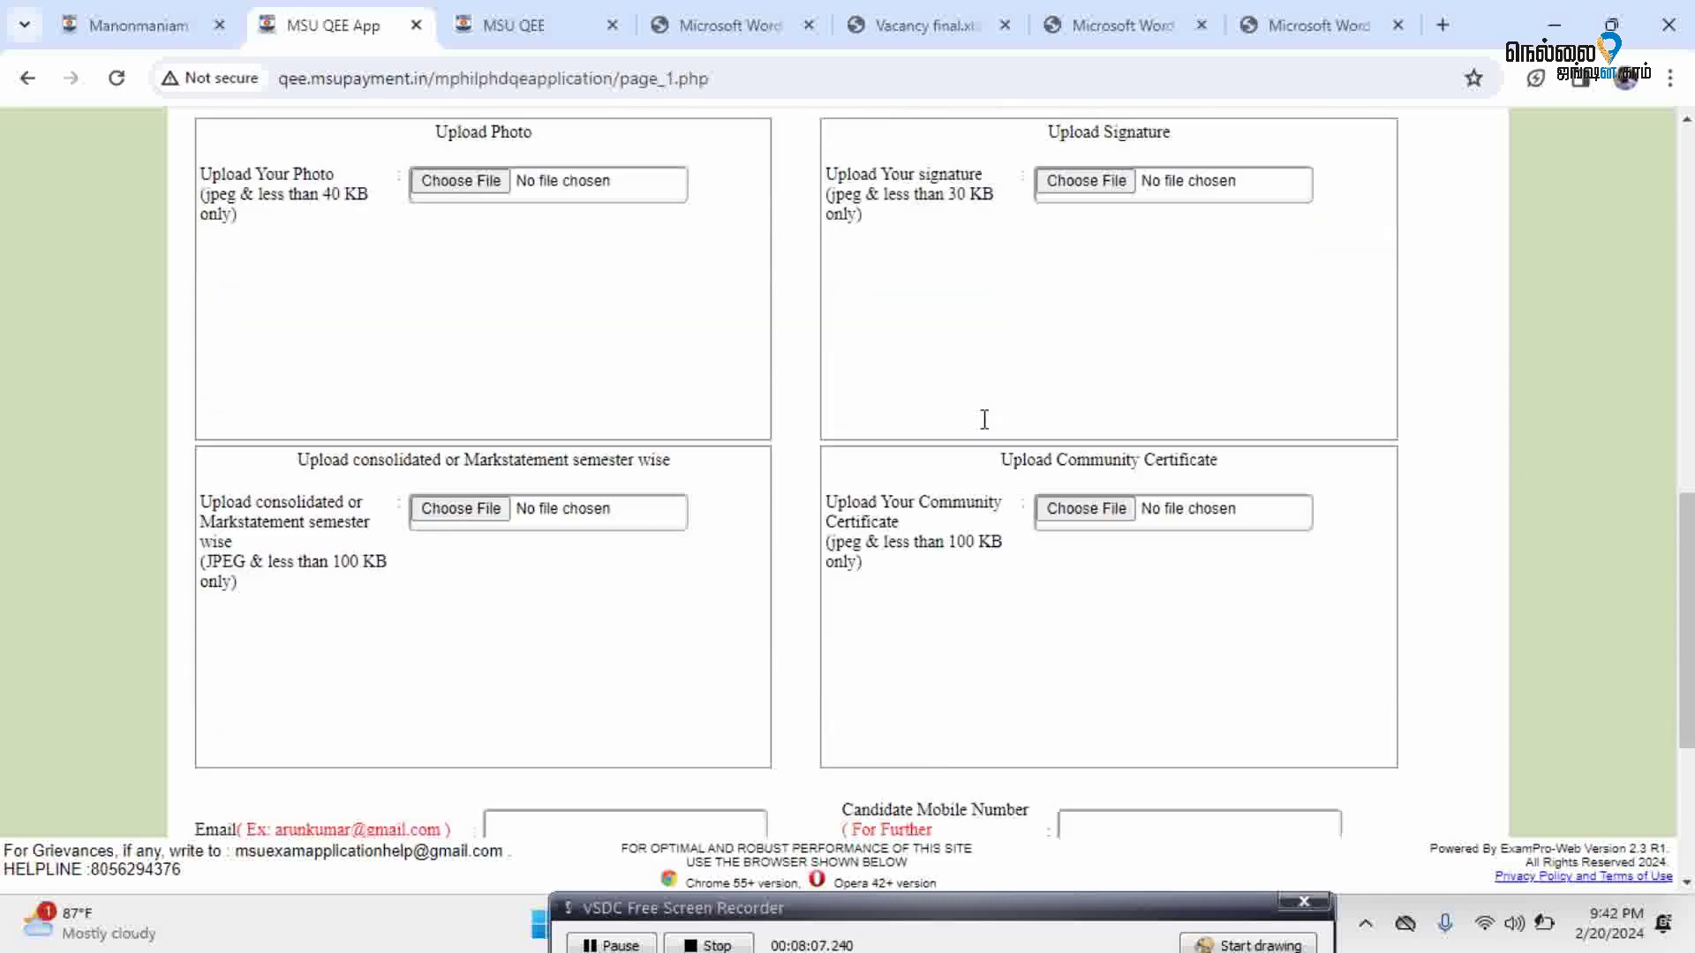
{"action": "scroll", "coordinate": [984, 422], "scroll_direction": "up", "scroll_amount": 2}
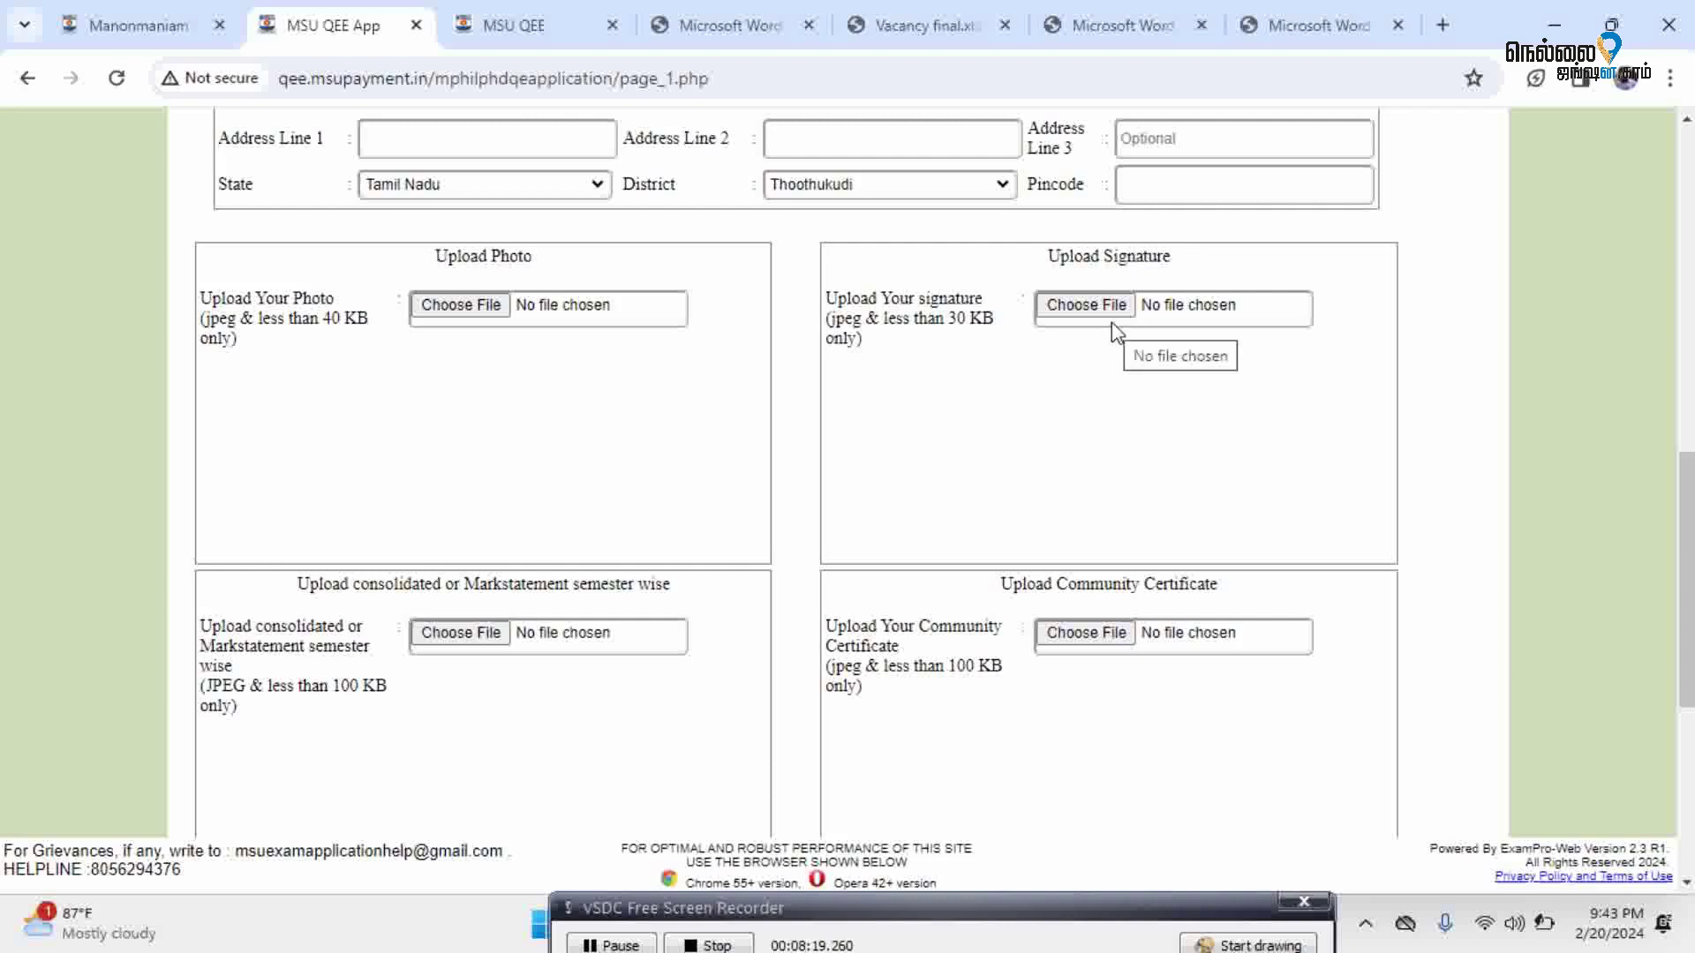
{"action": "scroll", "coordinate": [957, 409], "scroll_direction": "down", "scroll_amount": 3}
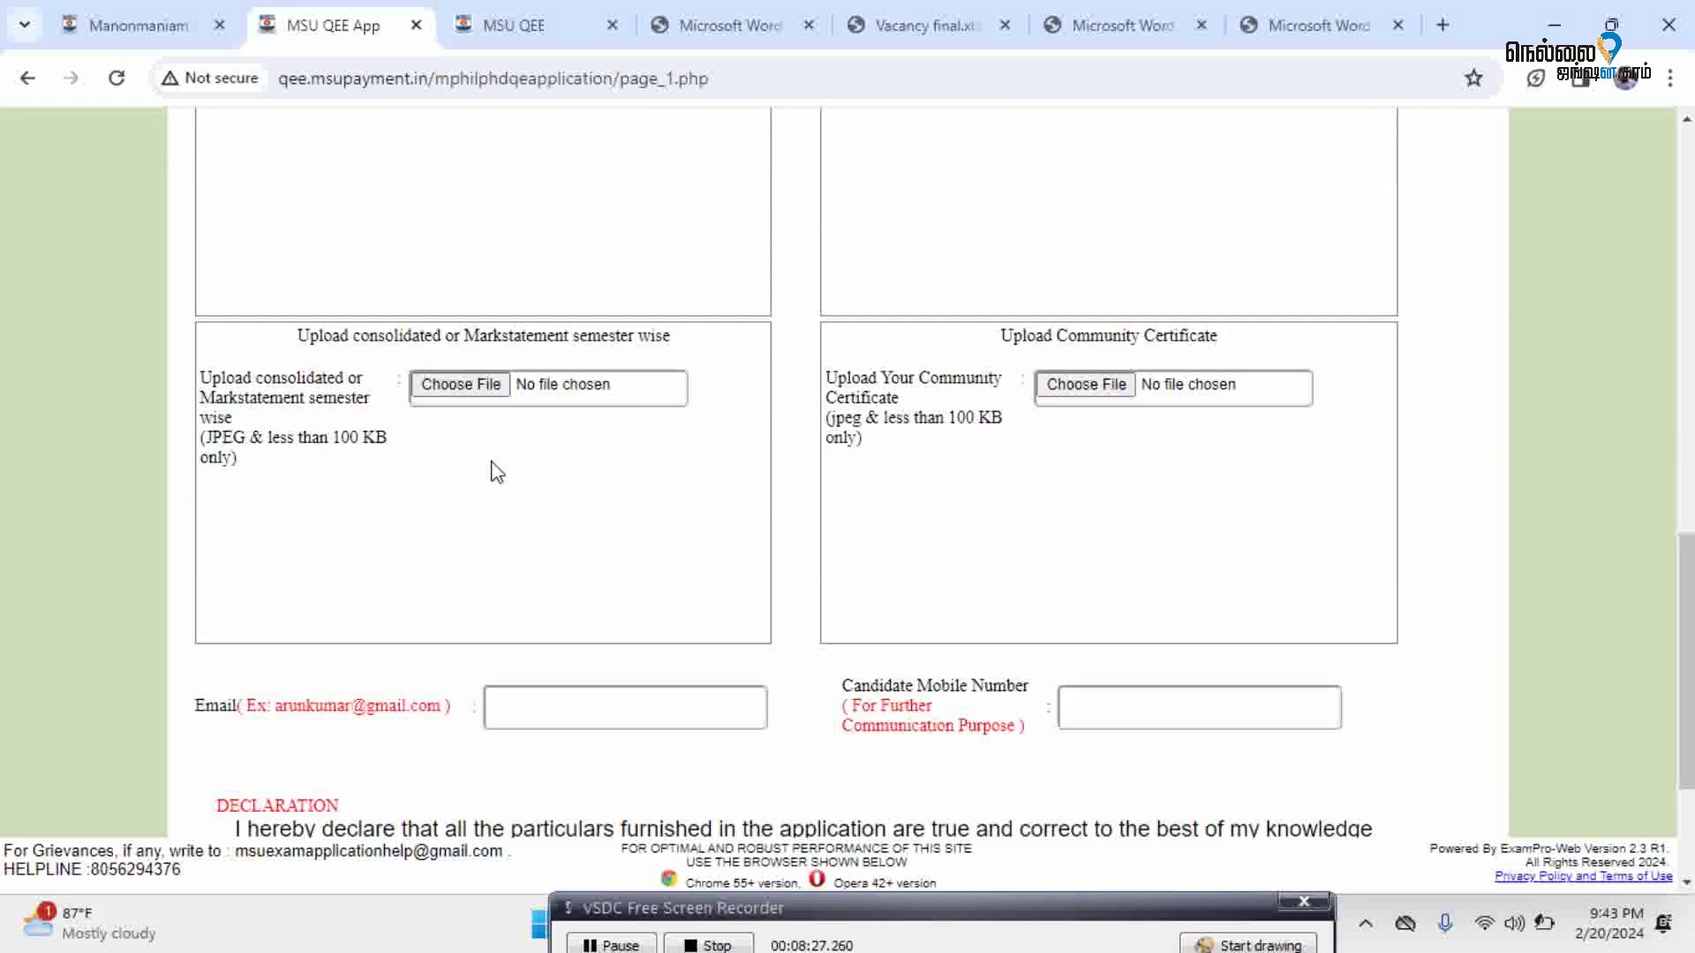
{"action": "left_click", "coordinate": [487, 385]}
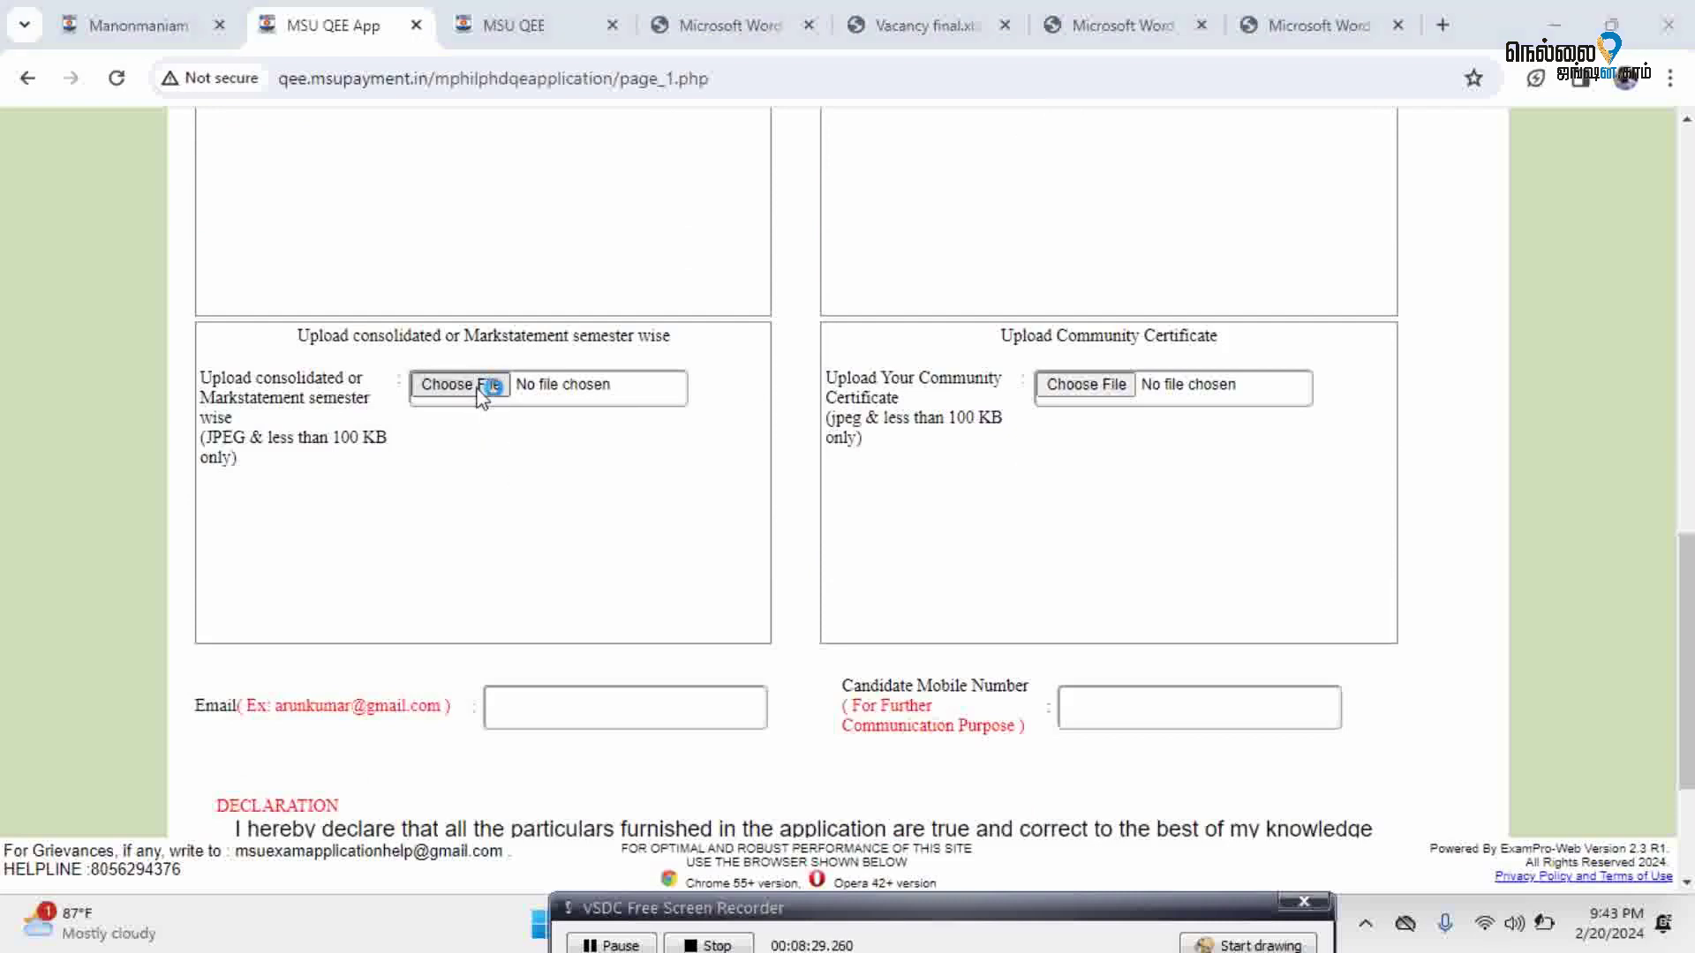
{"action": "left_click", "coordinate": [760, 554]}
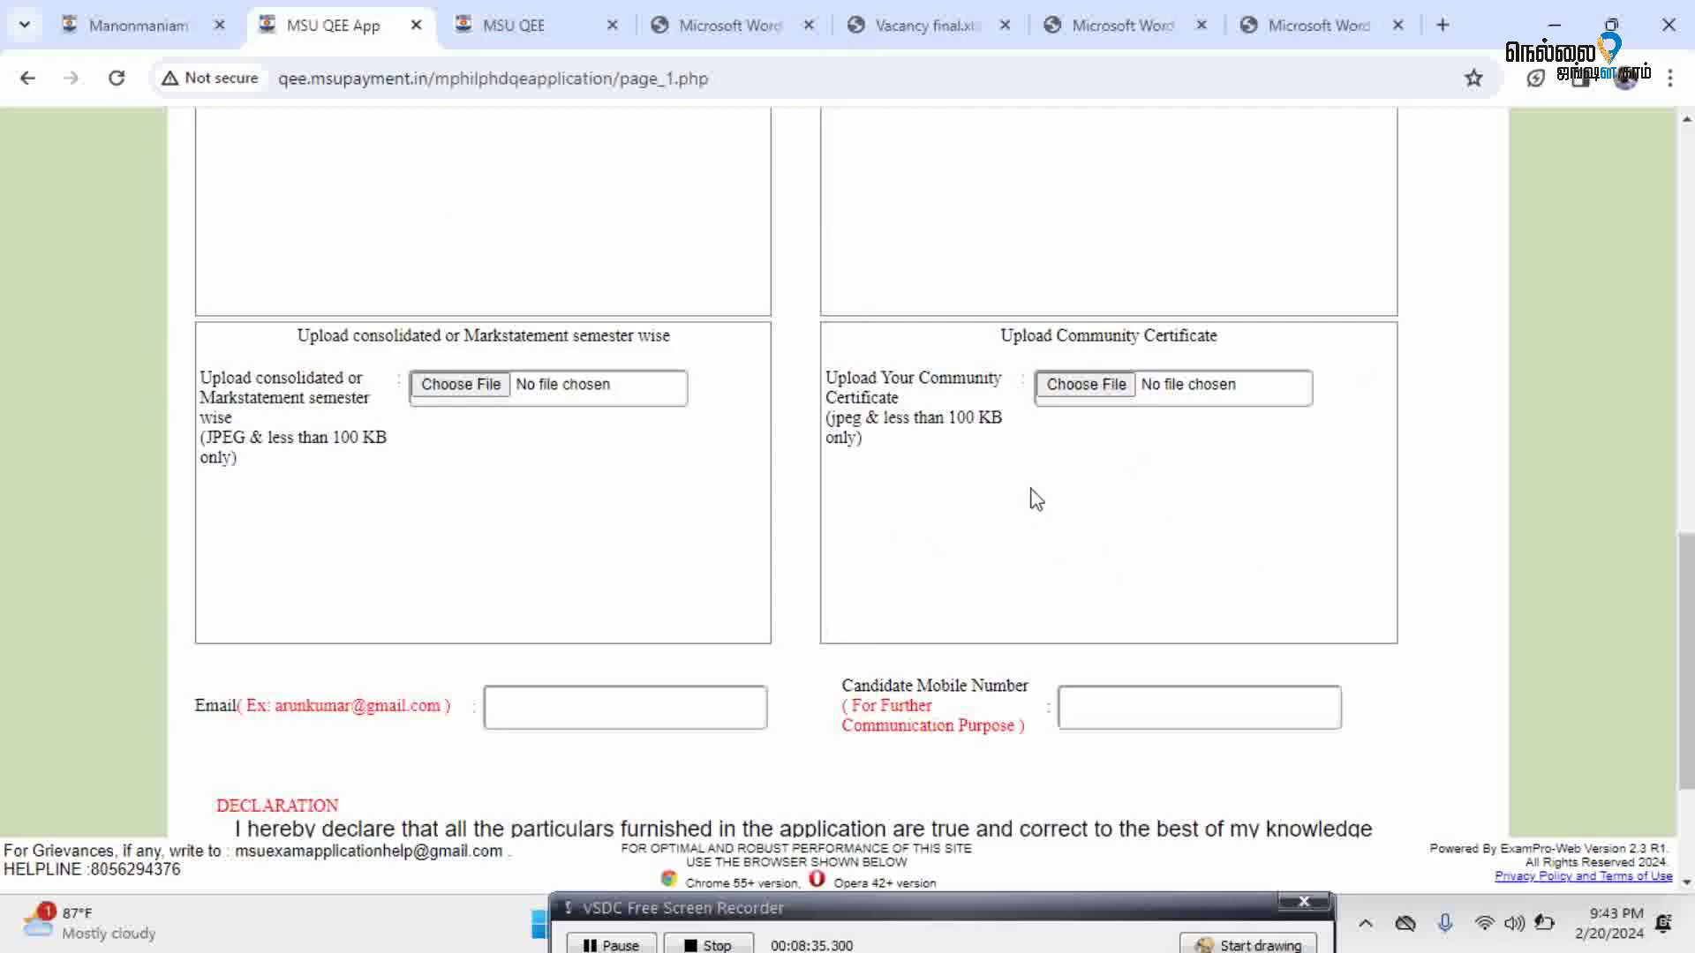
{"action": "scroll", "coordinate": [1036, 500], "scroll_direction": "down", "scroll_amount": 3}
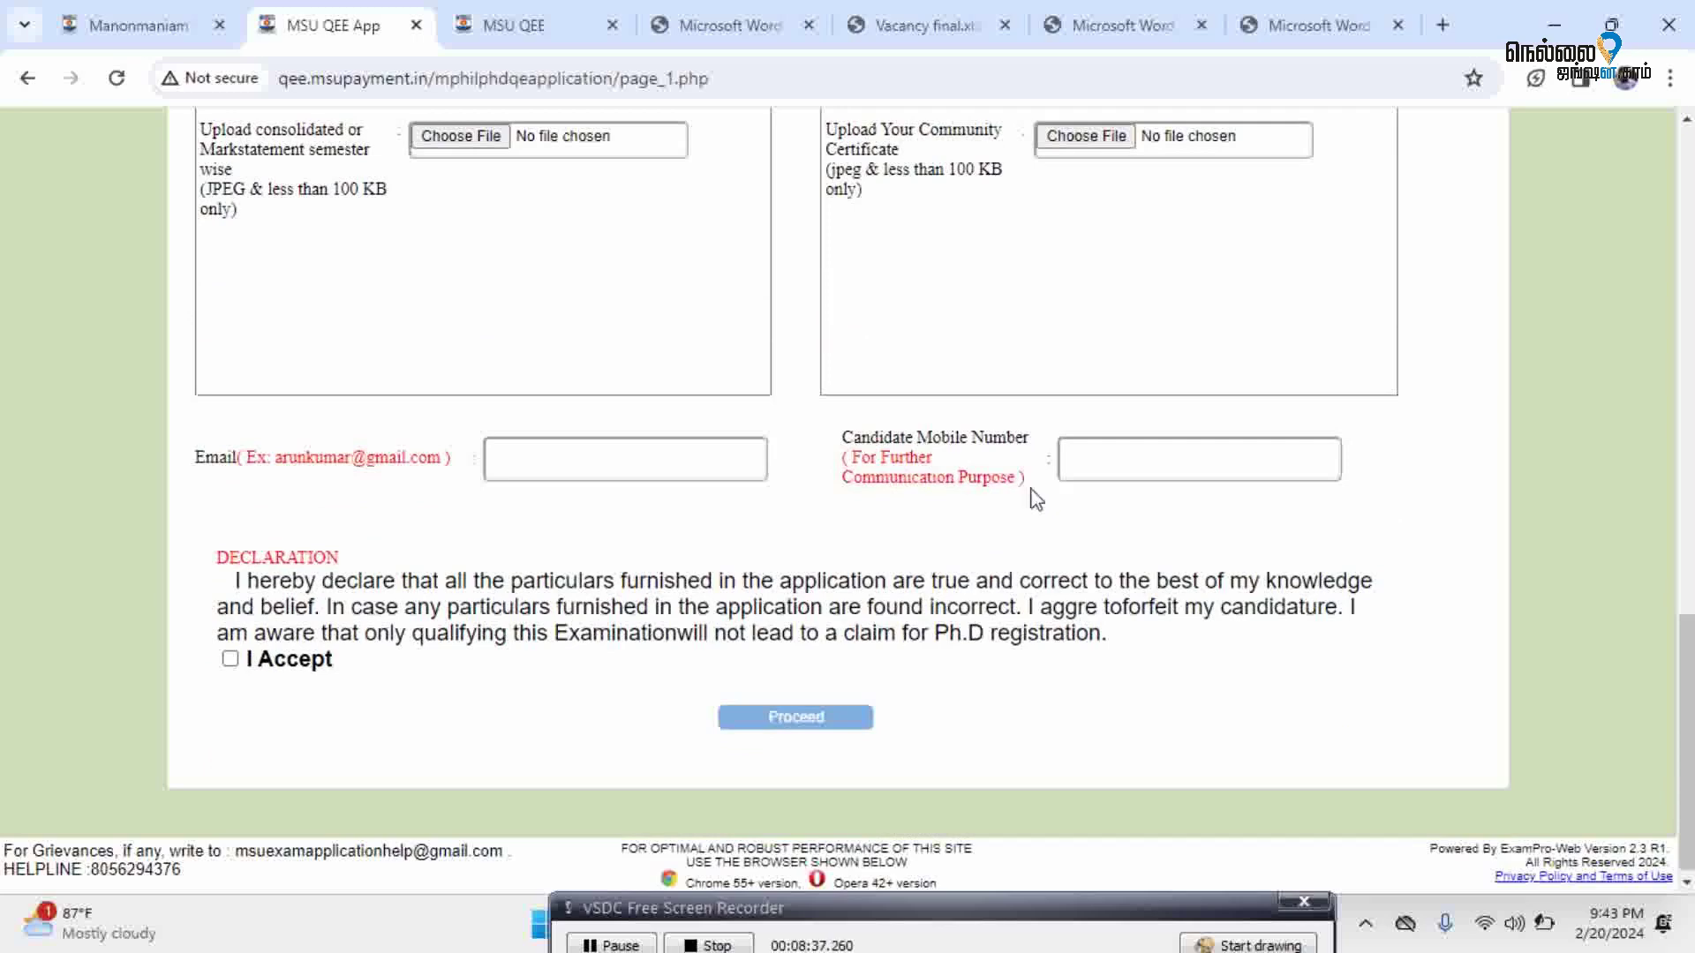
{"action": "left_click", "coordinate": [624, 466]}
{"action": "left_click", "coordinate": [552, 527]}
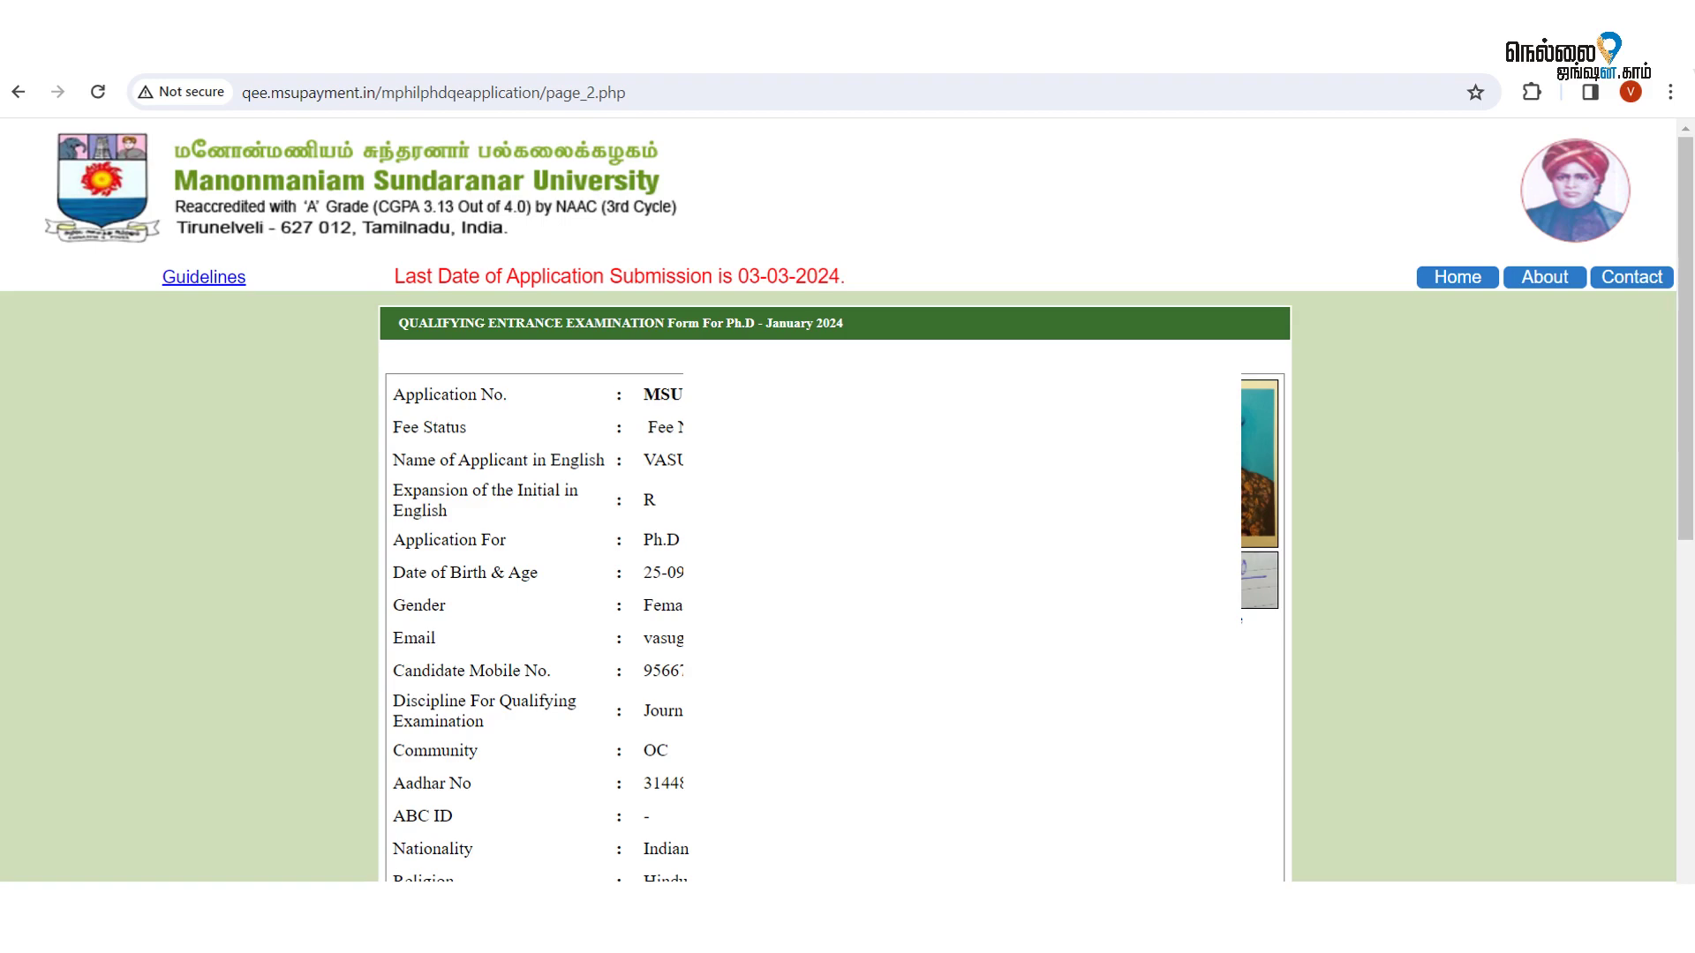
Review the completed application summary from the applicant details through to the final declaration.
{"action": "scroll", "coordinate": [848, 499], "scroll_direction": "down", "scroll_amount": 8}
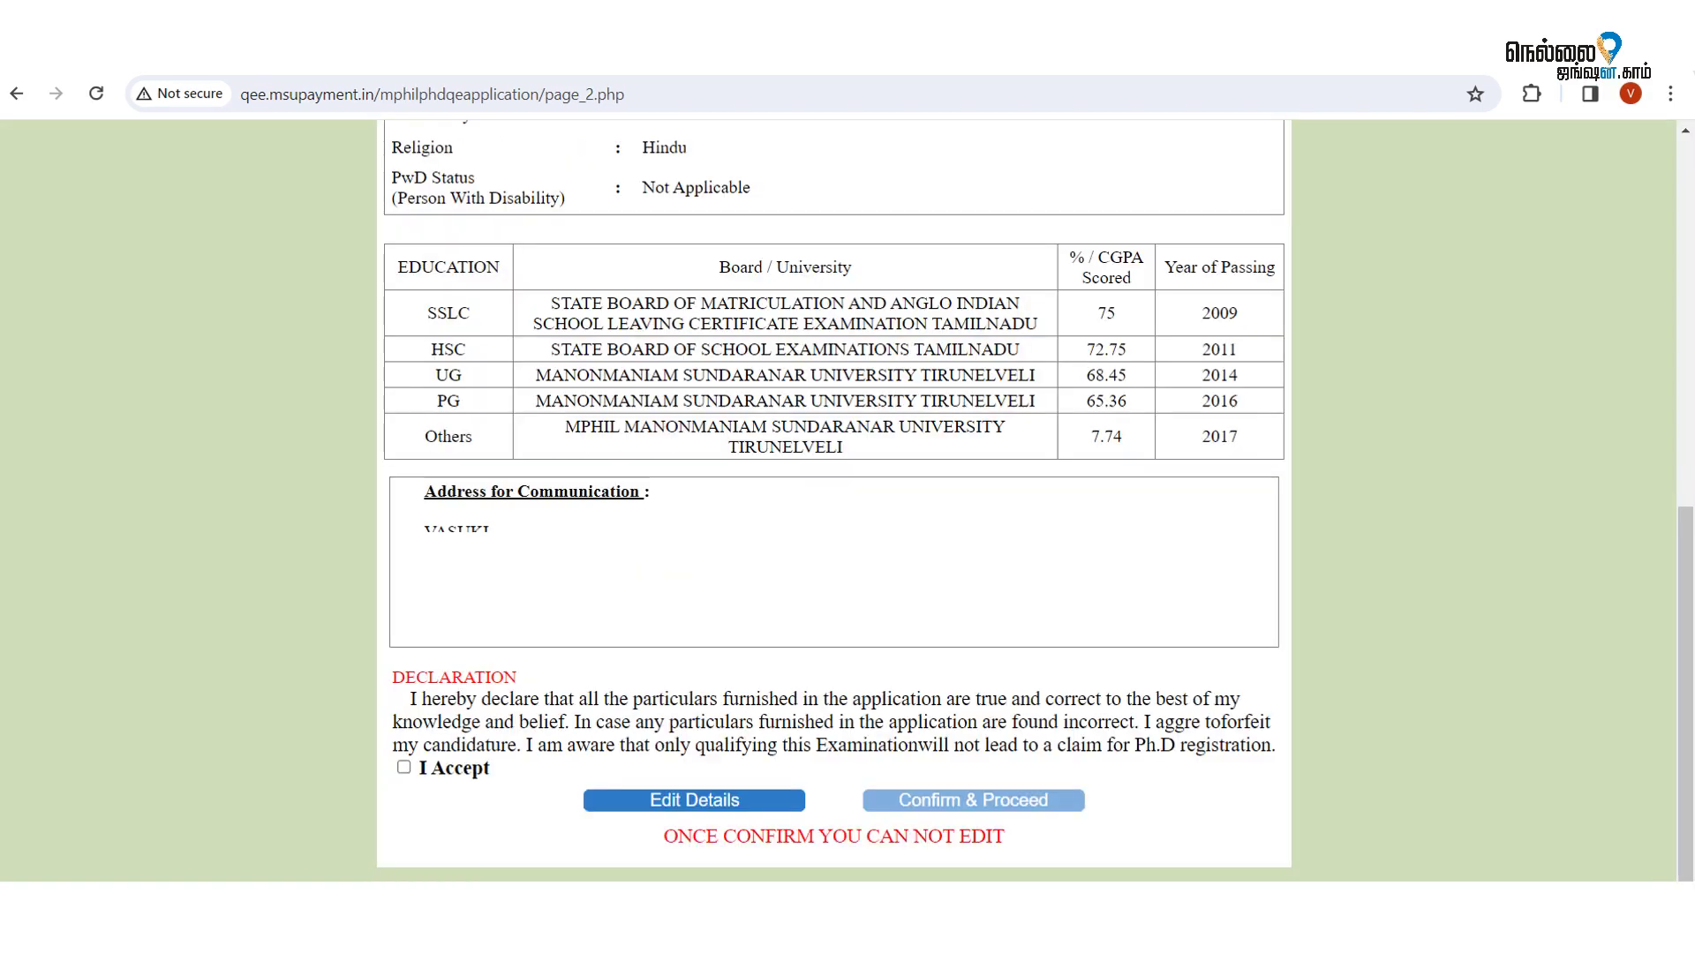